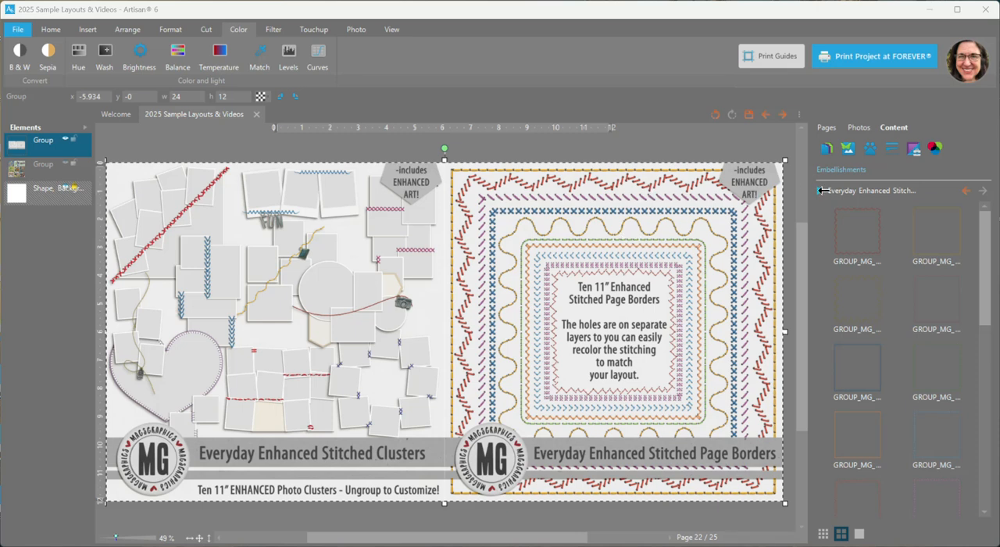
Show both the Everyday Enhanced Stitched Page Borders and Everyday Enhanced Stitched Photo Clusters kits as the embellishment source
{"action": "left_click", "coordinate": [825, 190]}
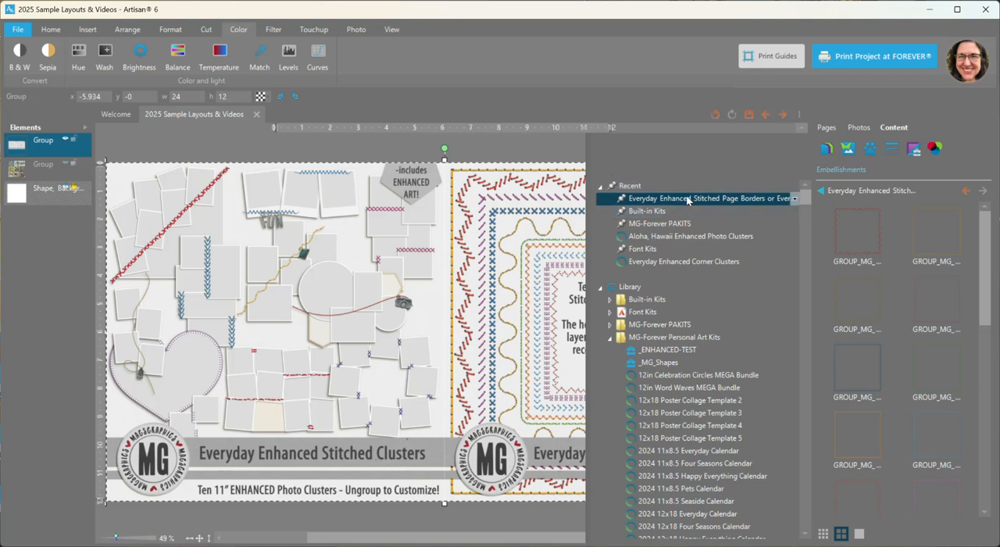
{"action": "left_click_drag", "start_coordinate": [804, 194], "coordinate": [792, 298]}
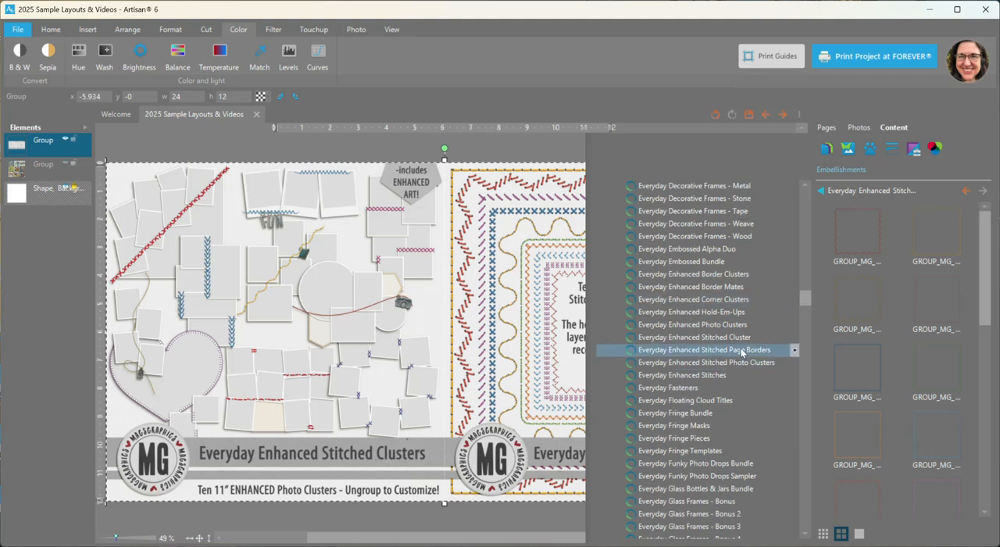
{"action": "left_click", "coordinate": [741, 353]}
{"action": "left_click", "coordinate": [794, 366]}
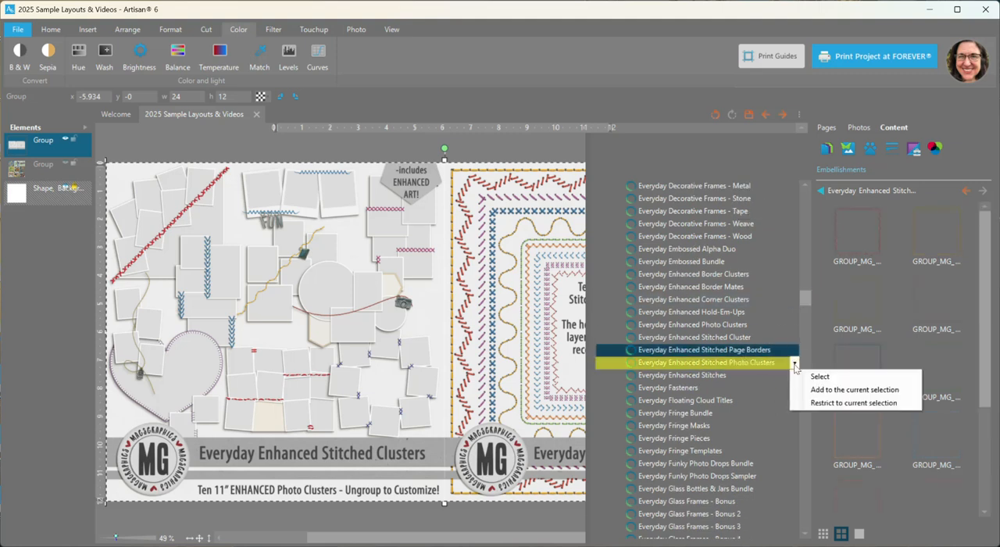
{"action": "left_click", "coordinate": [810, 390]}
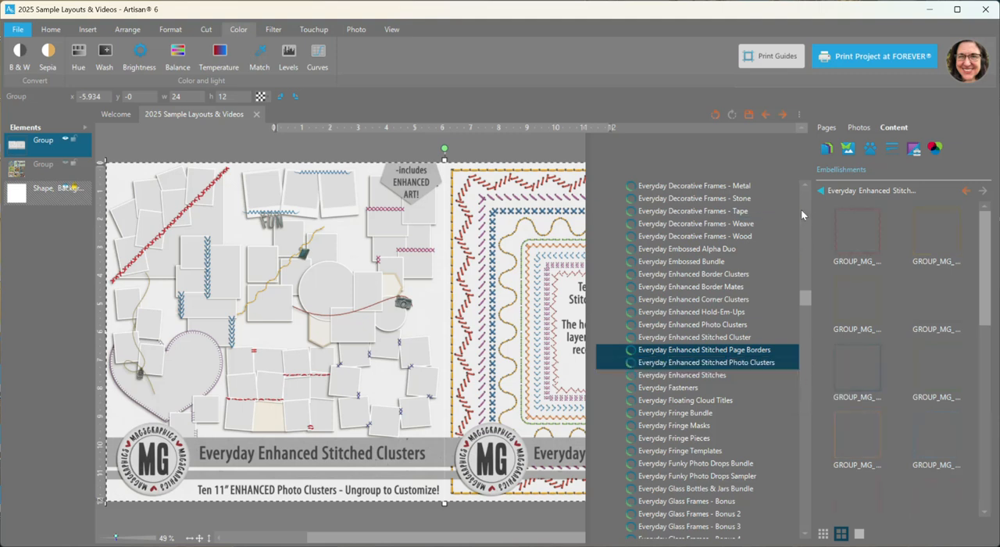
{"action": "left_click", "coordinate": [821, 190]}
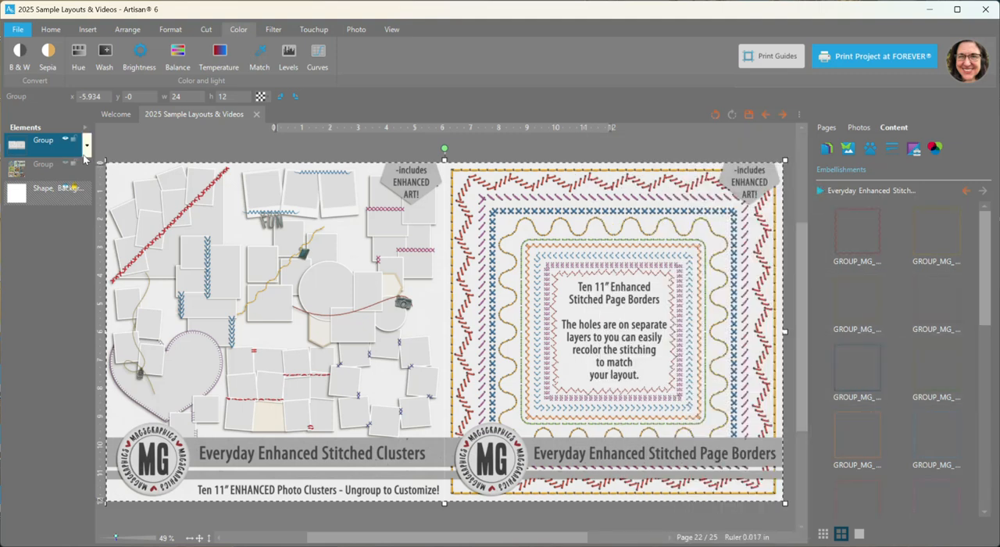
Examine the stitched photo clusters and the stitched page borders in the preview artwork up close
{"action": "scroll", "coordinate": [275, 305], "scroll_direction": "up", "scroll_amount": 3}
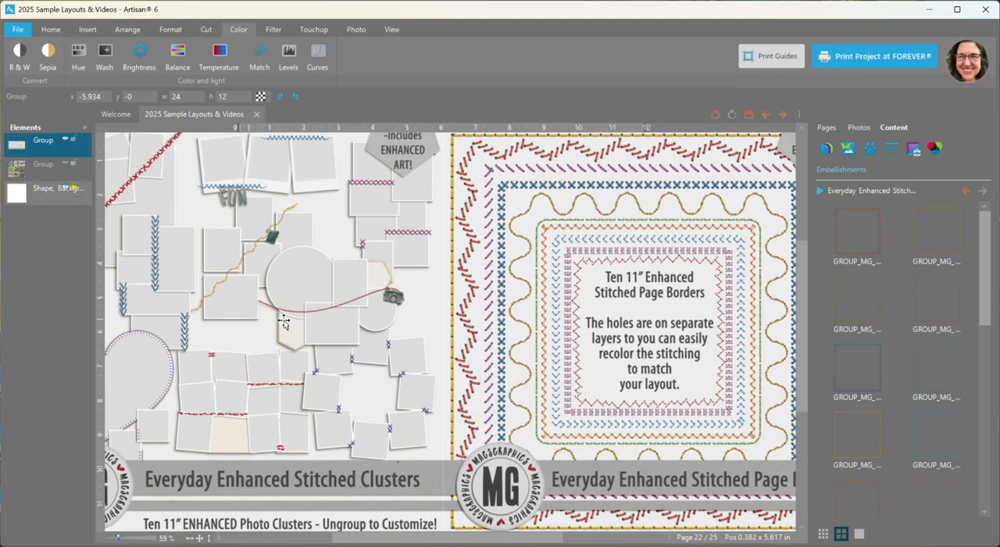
{"action": "scroll", "coordinate": [275, 305], "scroll_direction": "down", "scroll_amount": 2}
{"action": "left_click_drag", "start_coordinate": [374, 541], "coordinate": [337, 534]}
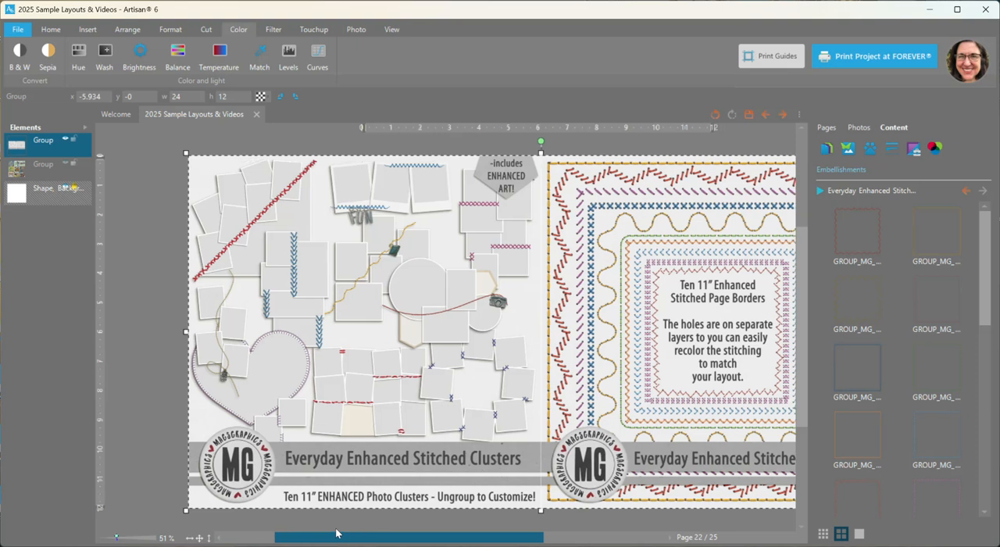
{"action": "scroll", "coordinate": [256, 425], "scroll_direction": "up", "scroll_amount": 2}
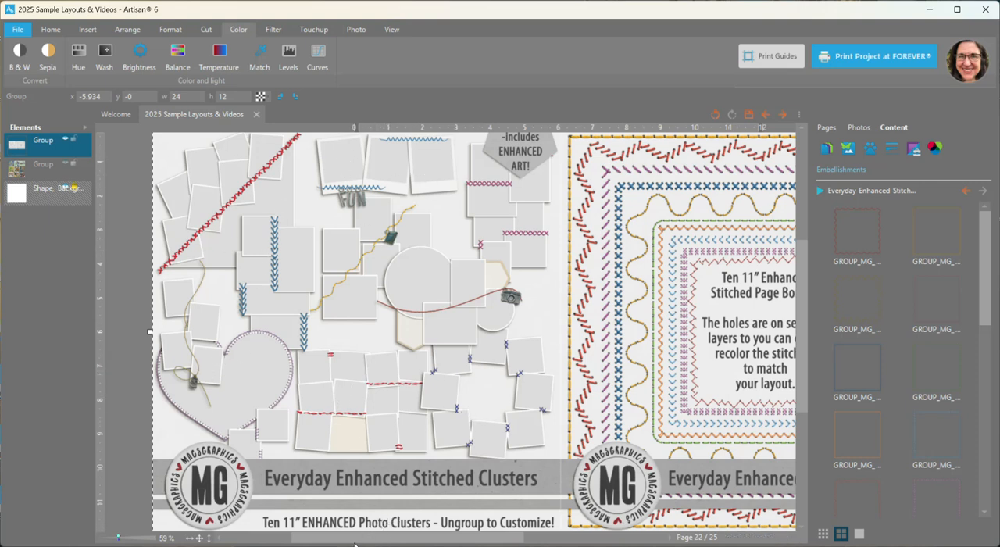
{"action": "left_click", "coordinate": [277, 539]}
{"action": "left_click_drag", "start_coordinate": [397, 542], "coordinate": [557, 538]}
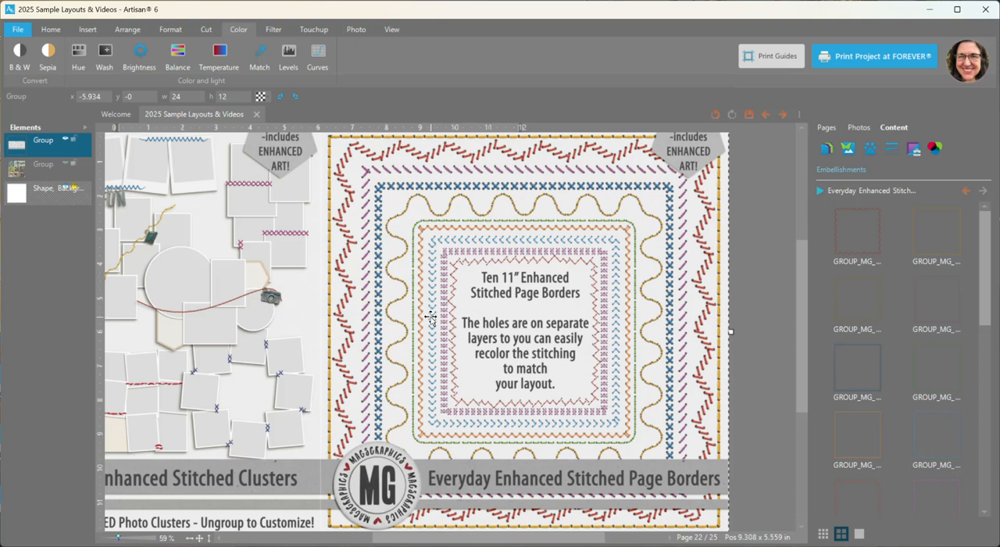
{"action": "scroll", "coordinate": [532, 319], "scroll_direction": "down", "scroll_amount": 1}
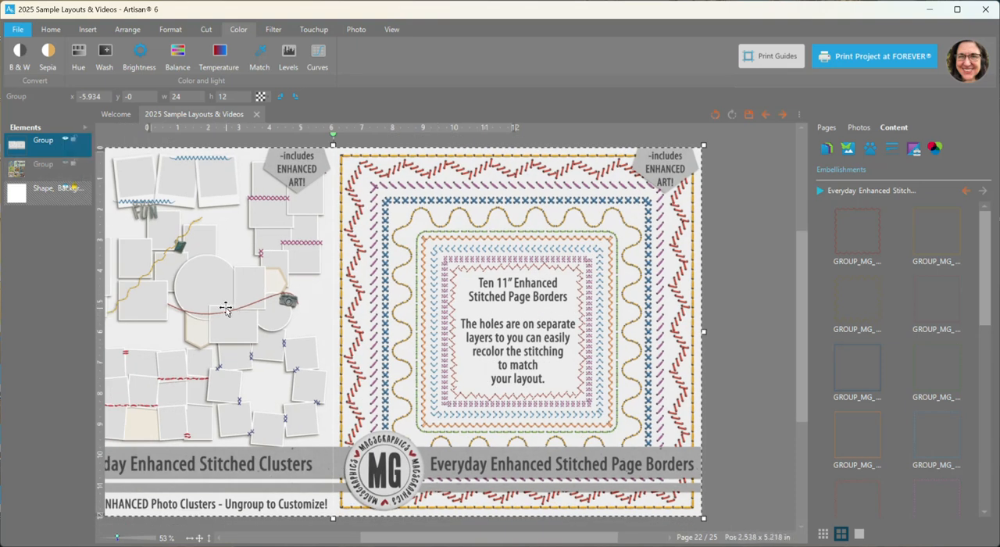
Hide the preview artwork group, add the red zigzag stitched border to the page, and fit the page in view
{"action": "left_click", "coordinate": [66, 141]}
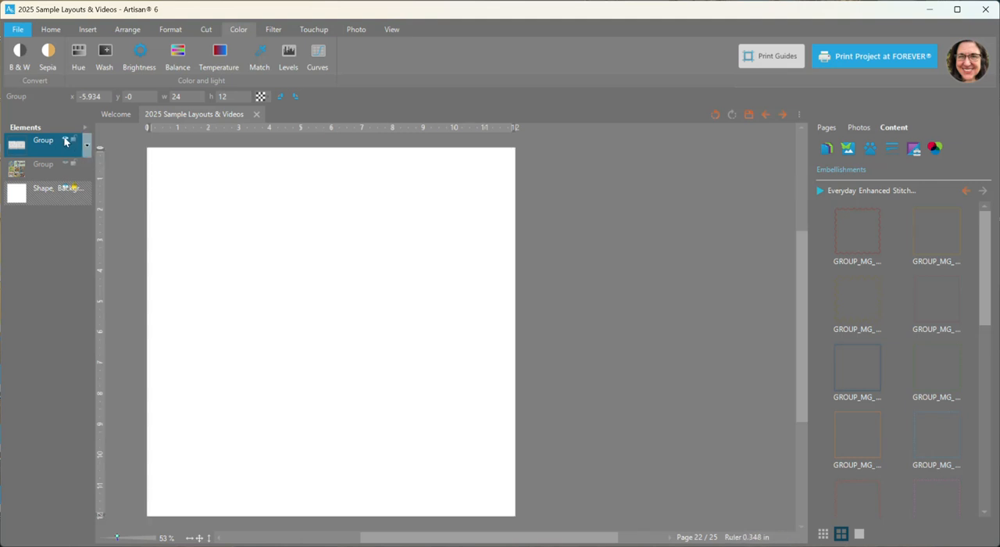
{"action": "right_click", "coordinate": [860, 231]}
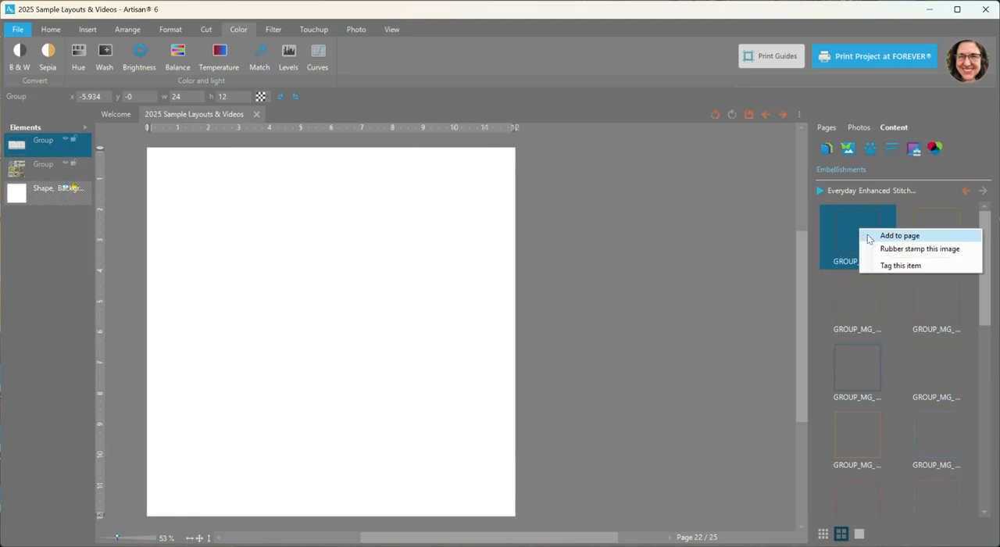
{"action": "left_click", "coordinate": [869, 237]}
{"action": "left_click", "coordinate": [199, 538]}
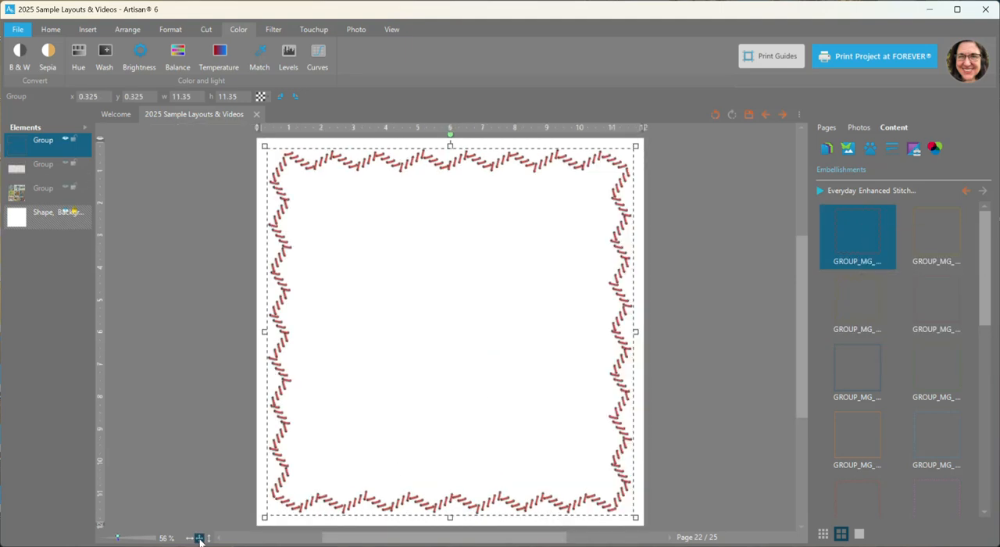
Ungroup the red stitched page border into separate stitching and holes layers and clear the selection
{"action": "scroll", "coordinate": [479, 181], "scroll_direction": "up", "scroll_amount": 3}
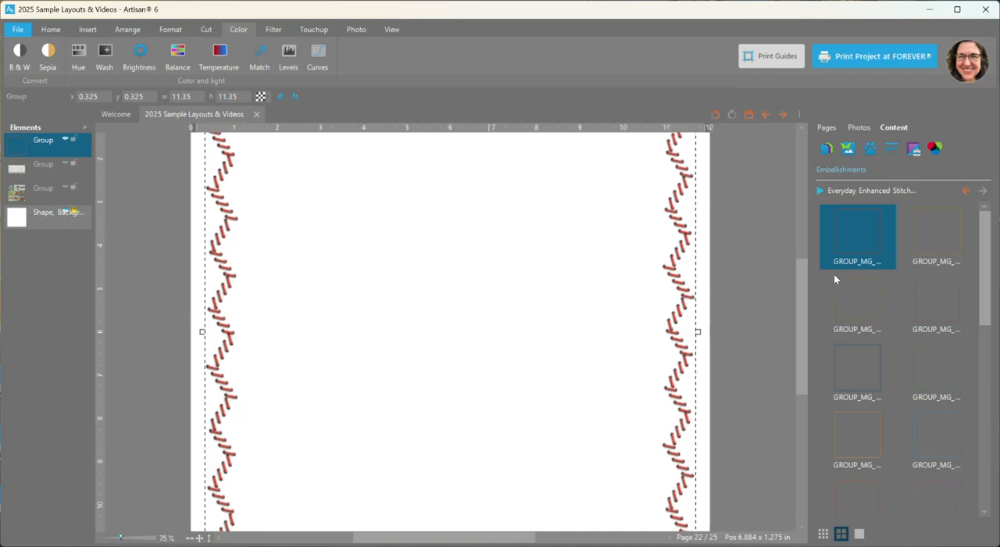
{"action": "left_click_drag", "start_coordinate": [805, 293], "coordinate": [791, 215]}
{"action": "scroll", "coordinate": [475, 297], "scroll_direction": "up", "scroll_amount": 5}
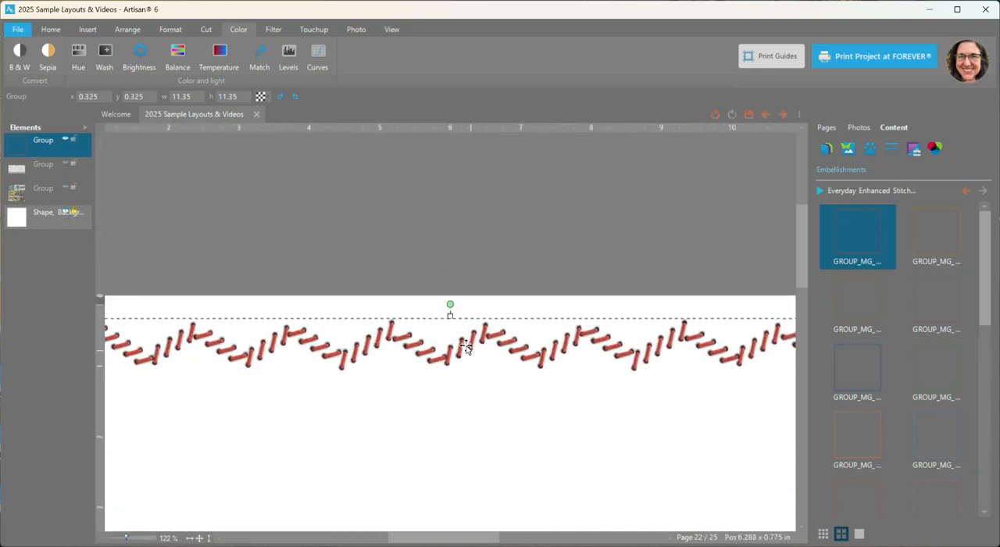
{"action": "scroll", "coordinate": [465, 348], "scroll_direction": "up", "scroll_amount": 8}
{"action": "left_click", "coordinate": [504, 266]}
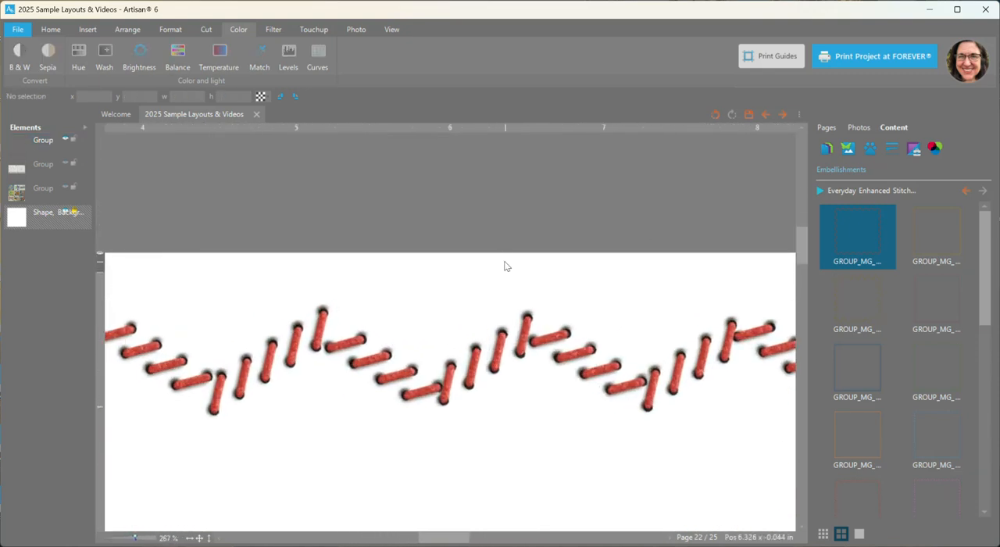
{"action": "left_click", "coordinate": [525, 334]}
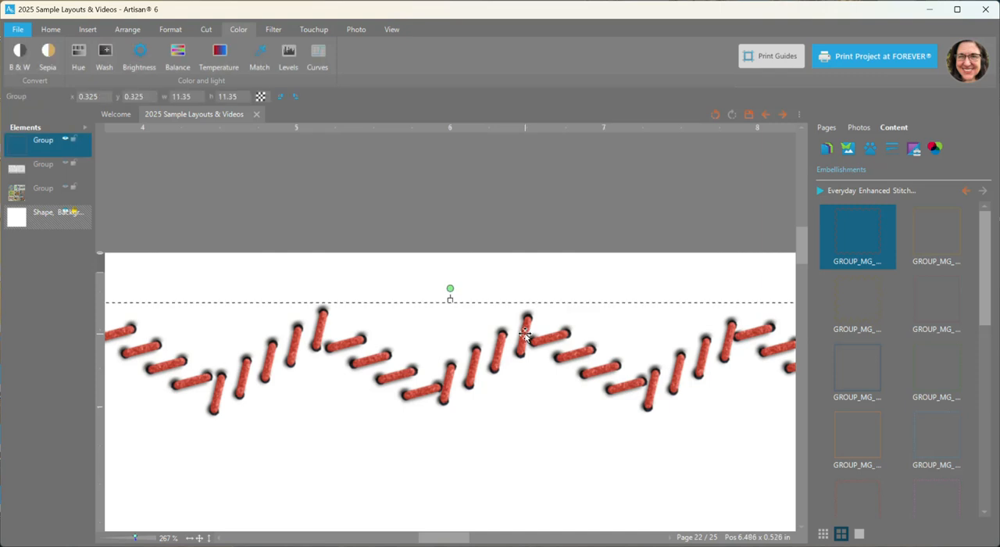
{"action": "right_click", "coordinate": [524, 334]}
{"action": "mouse_move", "coordinate": [578, 488]}
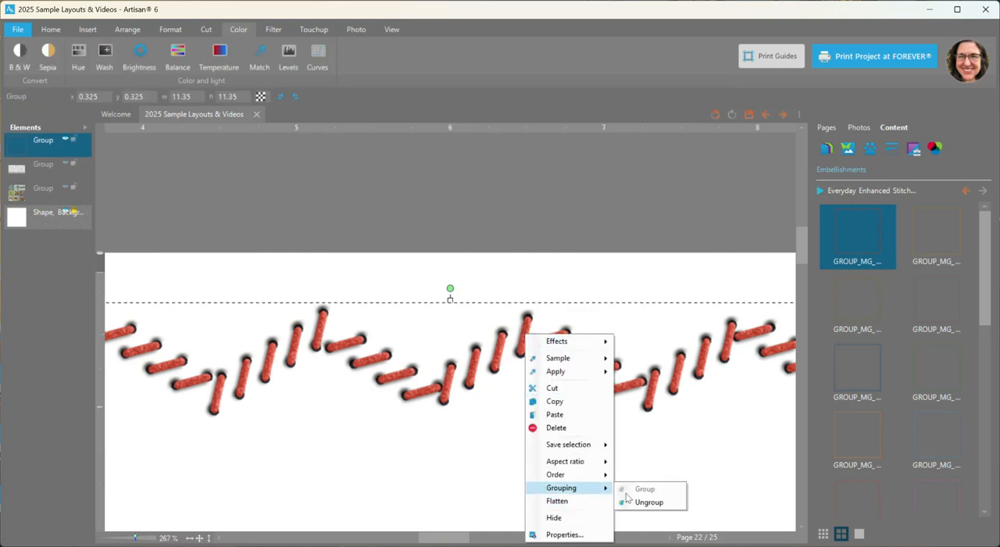
{"action": "left_click", "coordinate": [659, 503]}
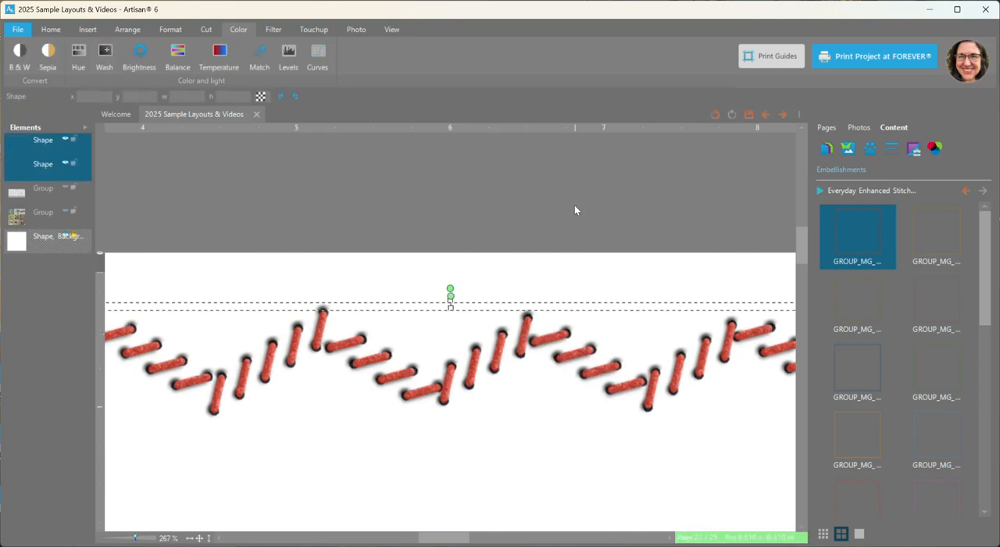
{"action": "left_click", "coordinate": [575, 210]}
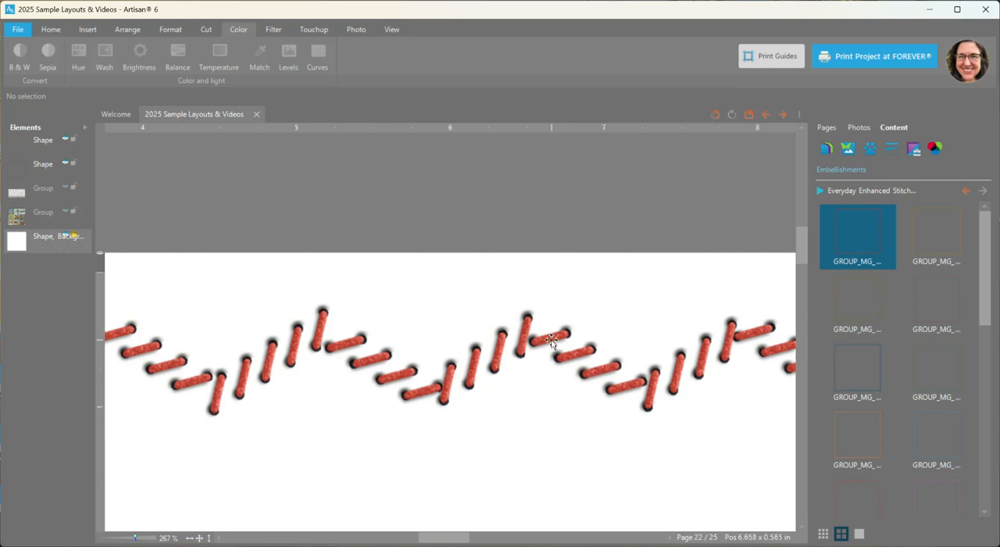
Move the red stitching layer down to x 0.46, y 0.902, away from the holes layer
{"action": "mouse_move", "coordinate": [856, 261]}
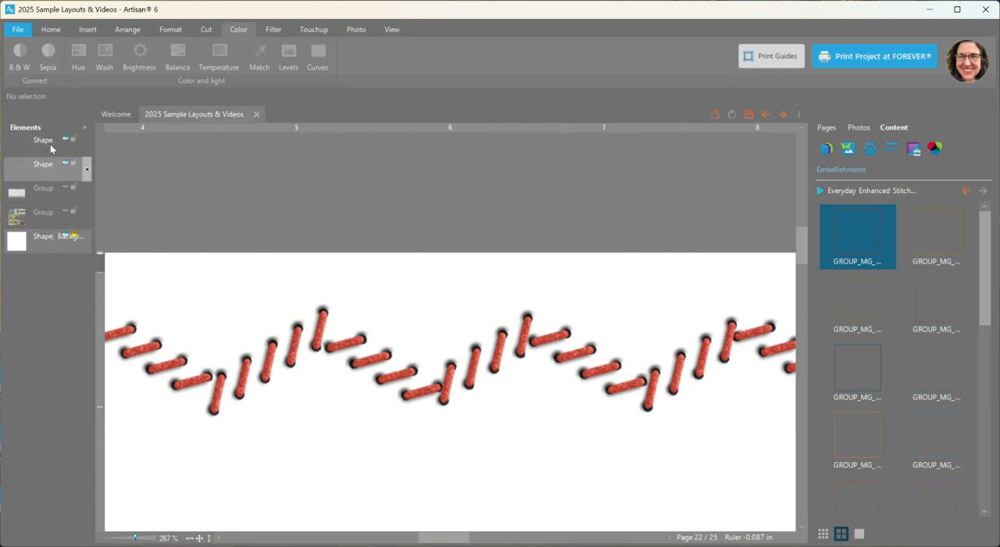
{"action": "left_click_drag", "start_coordinate": [321, 323], "coordinate": [333, 403]}
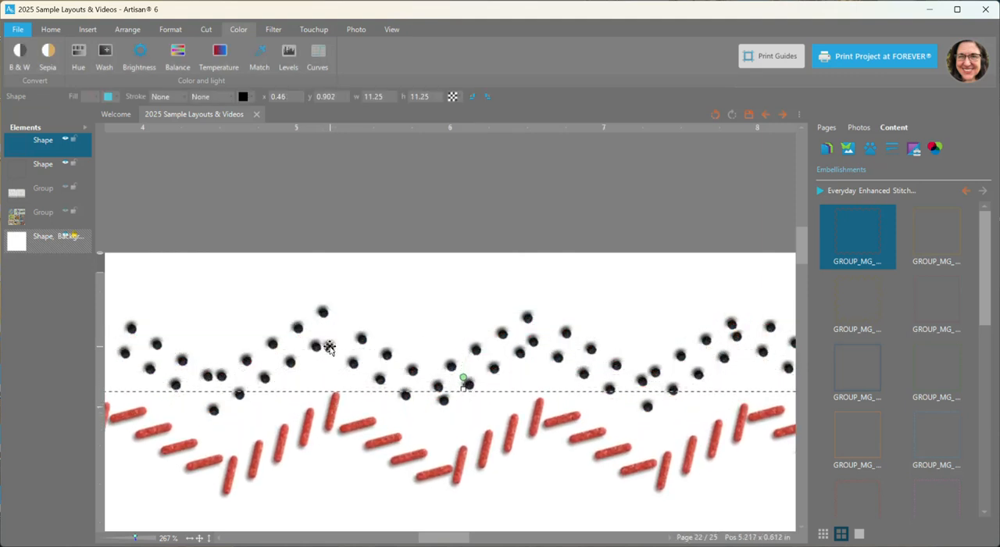
{"action": "scroll", "coordinate": [331, 348], "scroll_direction": "up", "scroll_amount": 3}
{"action": "scroll", "coordinate": [329, 350], "scroll_direction": "up", "scroll_amount": 1}
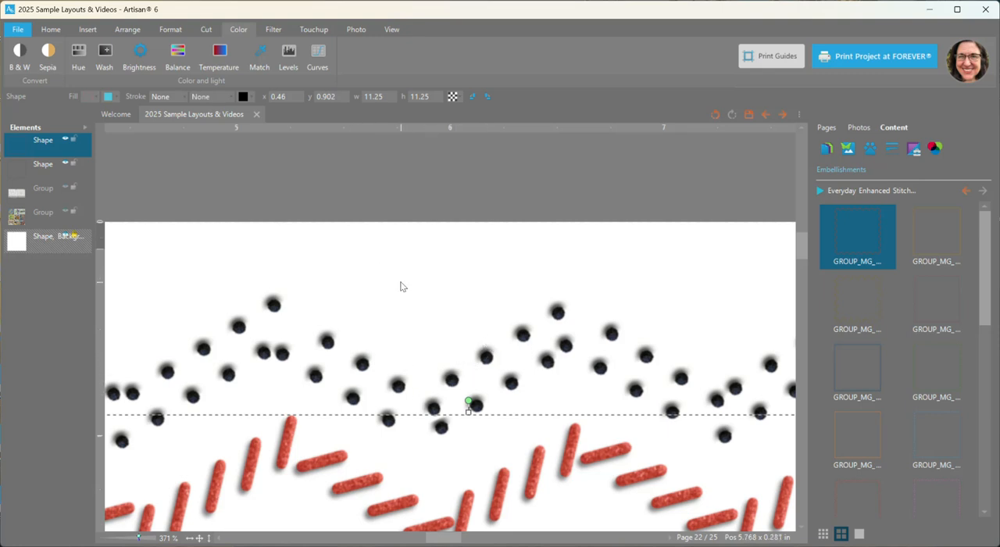
{"action": "scroll", "coordinate": [399, 285], "scroll_direction": "down", "scroll_amount": 1}
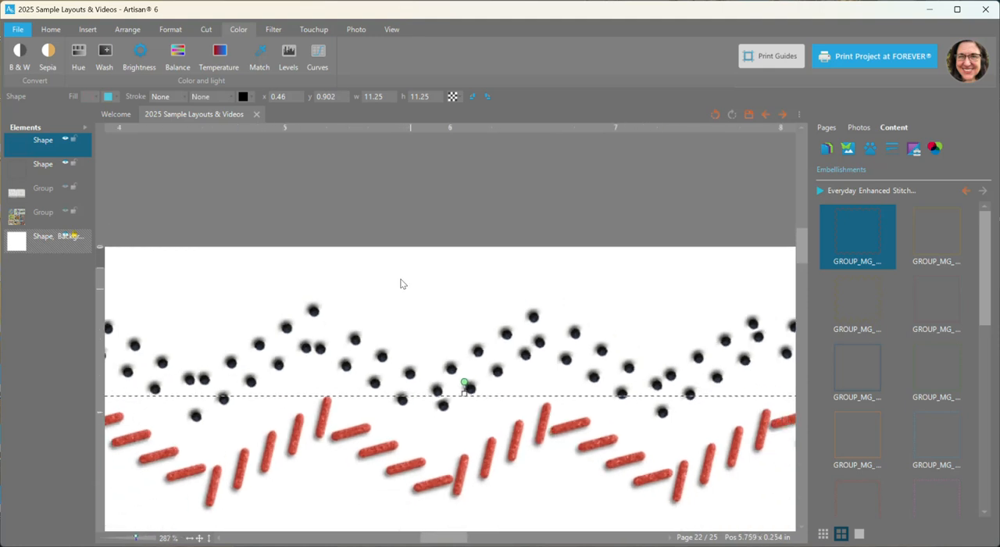
Try adjusting the holes layer's opacity, and undo back to the stitching layer's original position over the holes
{"action": "left_click", "coordinate": [311, 310]}
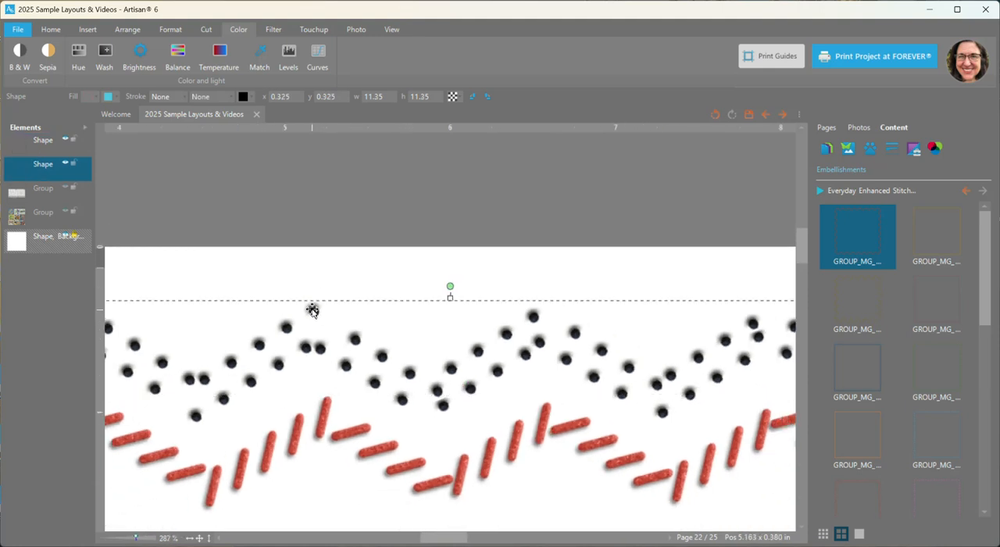
{"action": "left_click", "coordinate": [454, 97]}
{"action": "left_click_drag", "start_coordinate": [524, 110], "coordinate": [528, 111]}
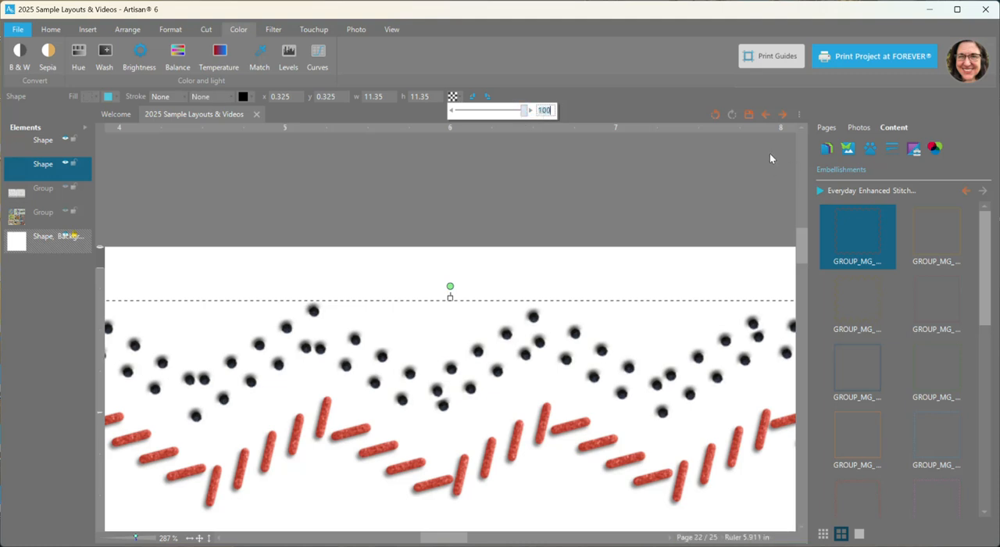
{"action": "left_click", "coordinate": [715, 116]}
{"action": "left_click", "coordinate": [715, 117]}
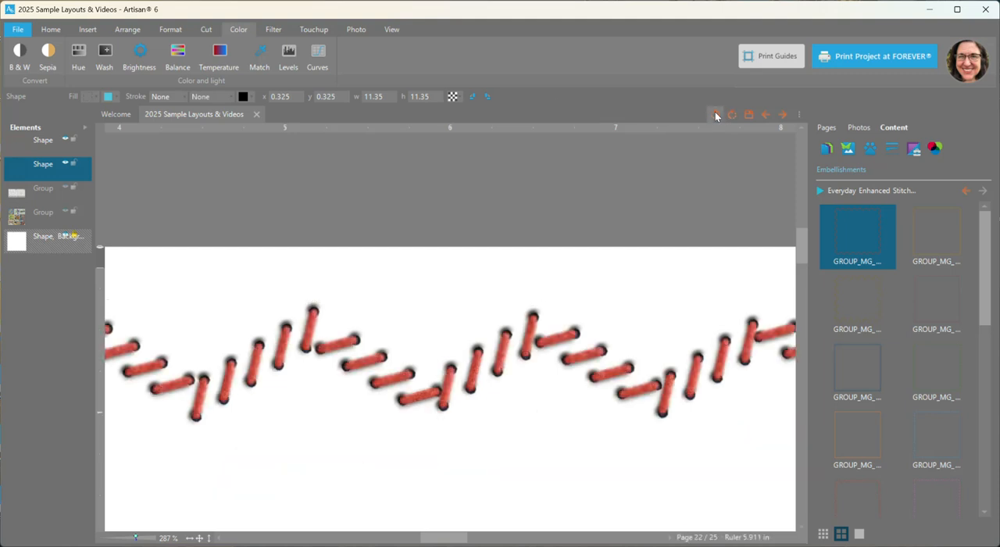
Recolor the red stitching layer with the Hue adjustment, using the bright blue from the recent colors
{"action": "left_click", "coordinate": [339, 344]}
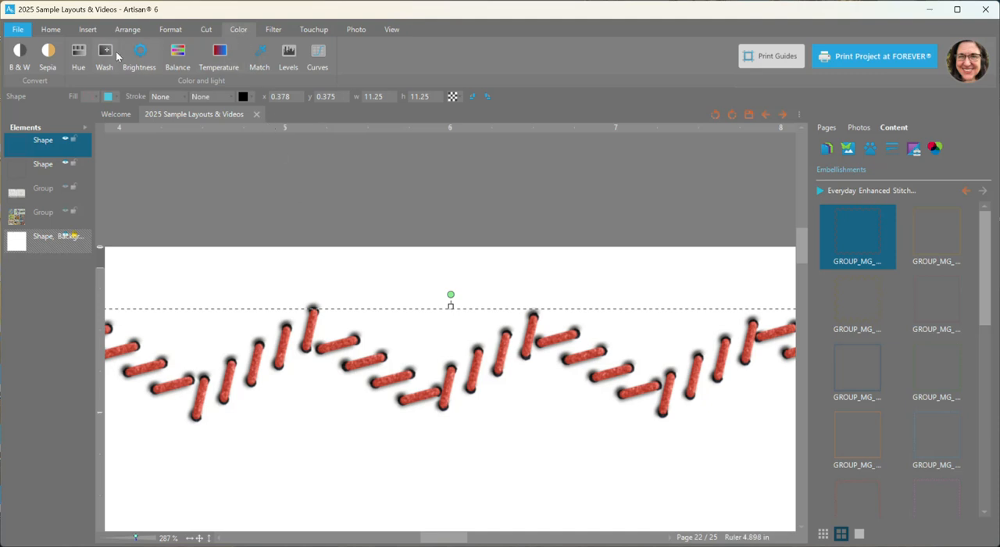
{"action": "left_click", "coordinate": [78, 56]}
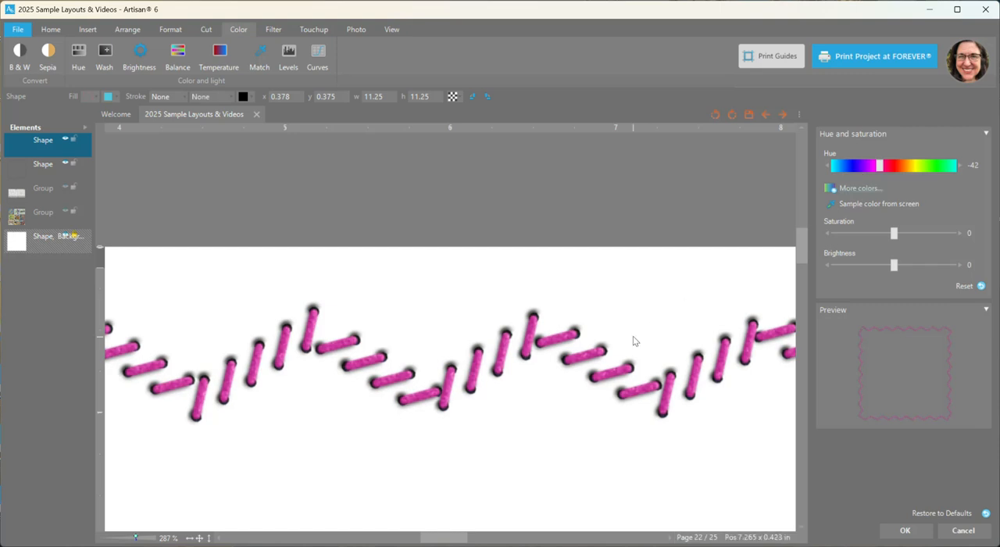
{"action": "left_click", "coordinate": [867, 187]}
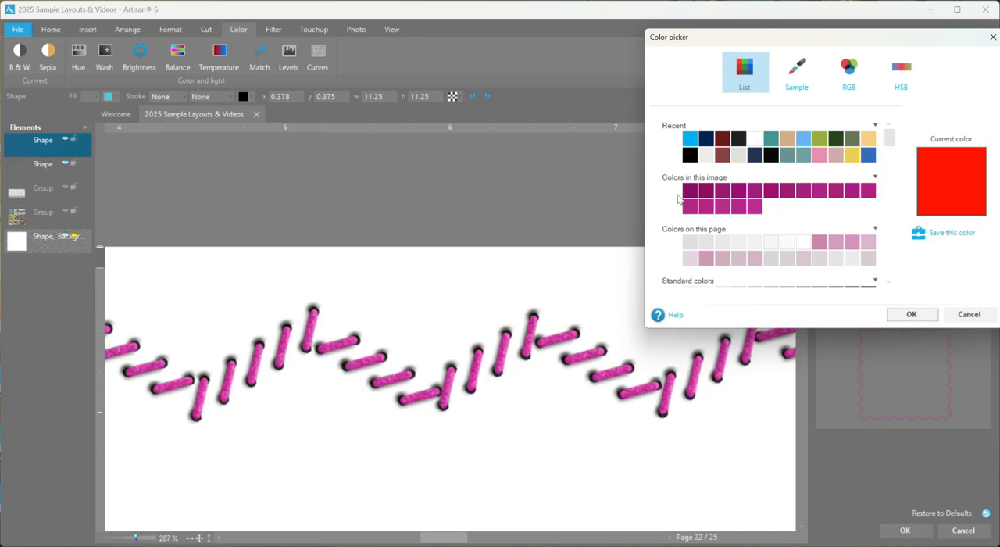
{"action": "left_click", "coordinate": [690, 139]}
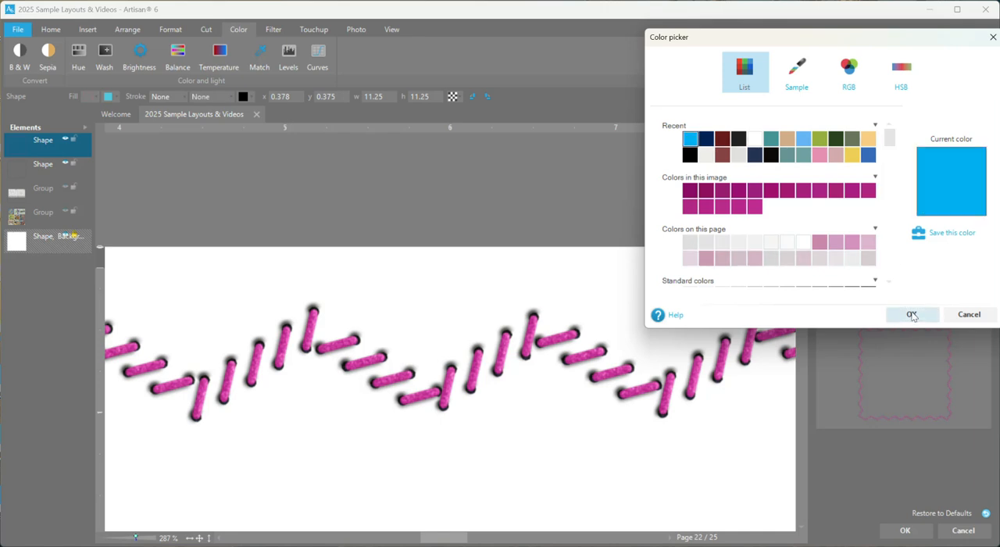
{"action": "left_click", "coordinate": [910, 315]}
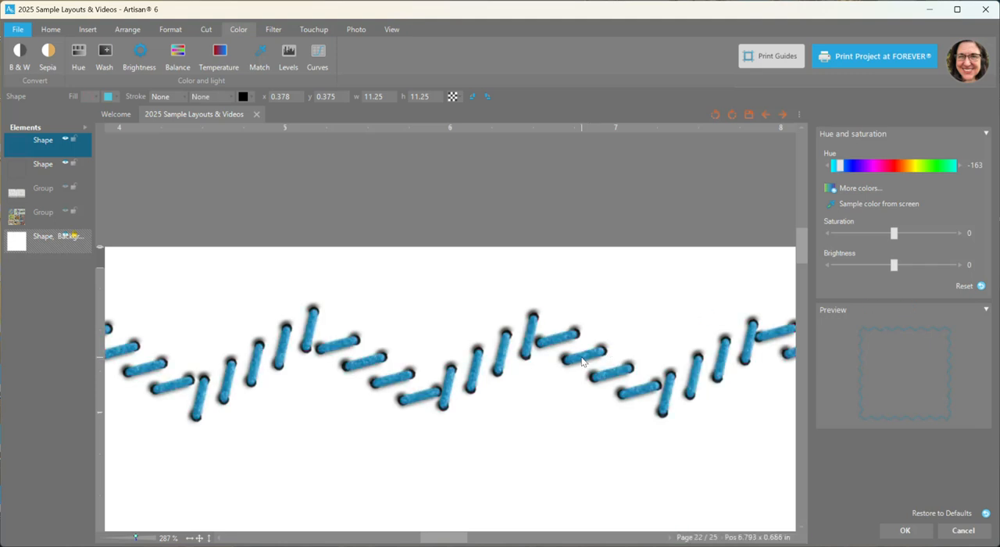
Adjust the blue stitching's saturation to -42 and brightness to -49 and apply the color change
{"action": "left_click_drag", "start_coordinate": [896, 234], "coordinate": [929, 238]}
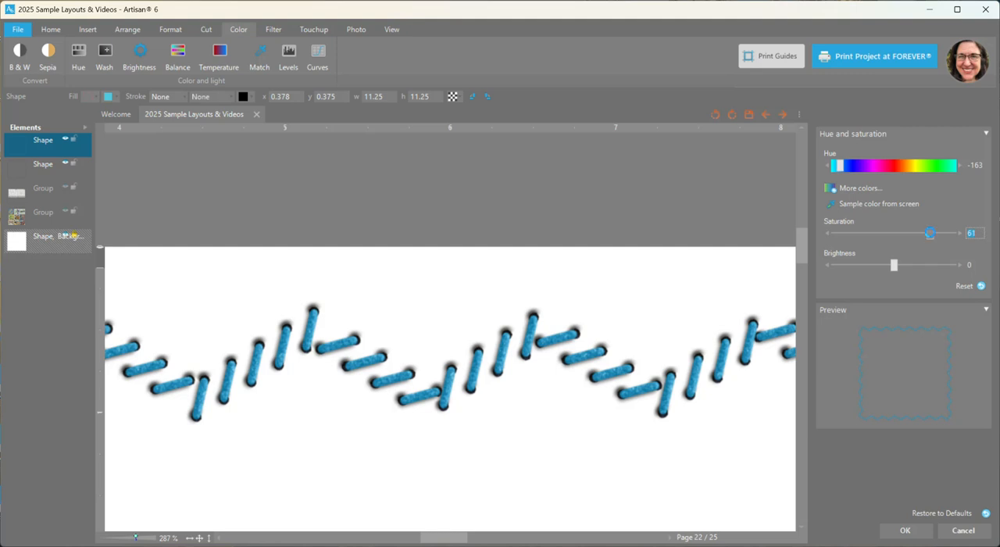
{"action": "left_click_drag", "start_coordinate": [930, 233], "coordinate": [869, 234]}
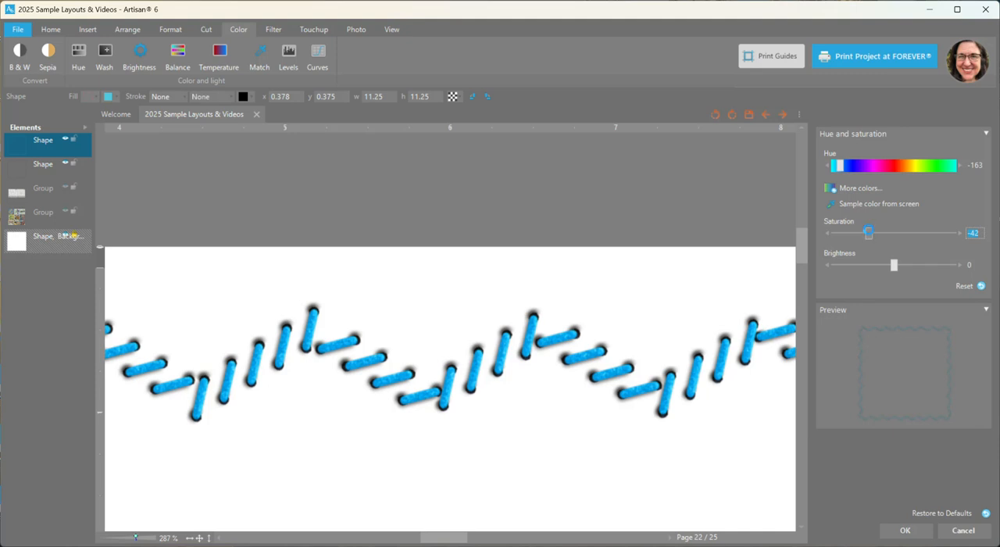
{"action": "left_click_drag", "start_coordinate": [893, 269], "coordinate": [906, 270]}
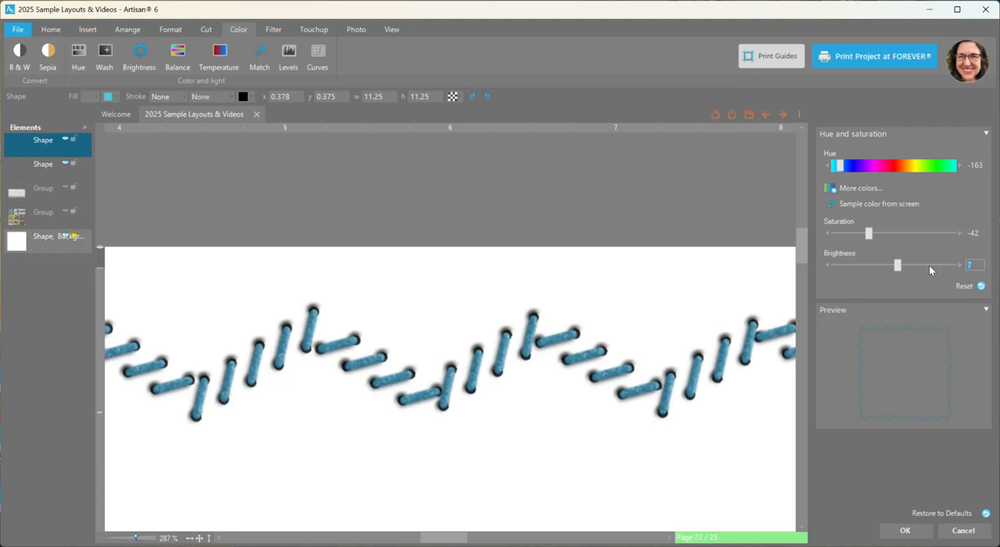
{"action": "left_click_drag", "start_coordinate": [899, 268], "coordinate": [926, 271]}
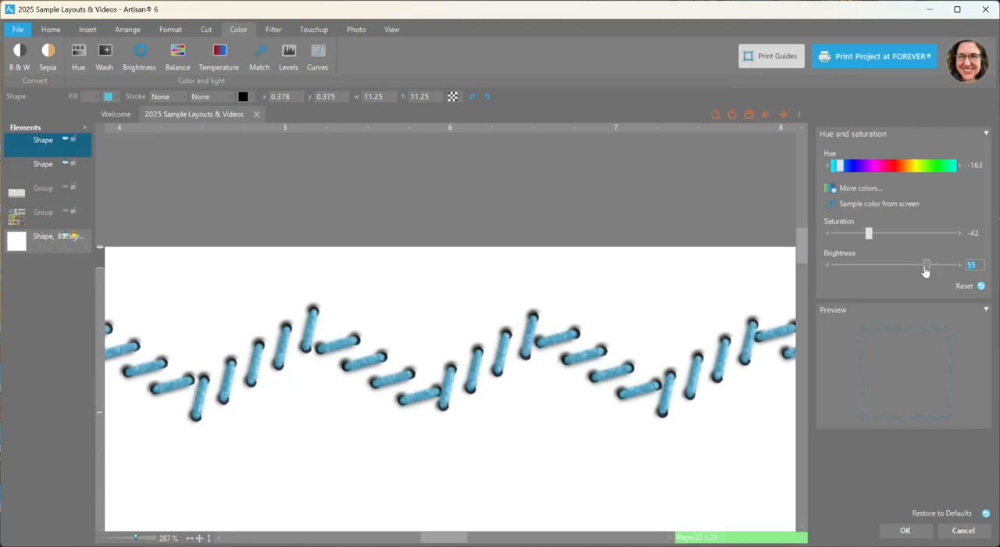
{"action": "left_click_drag", "start_coordinate": [926, 271], "coordinate": [863, 265]}
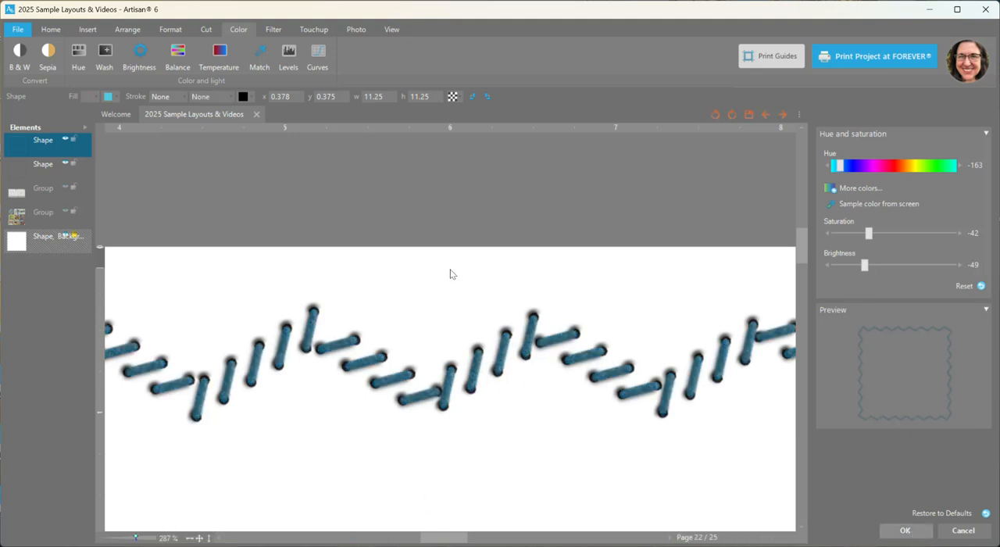
{"action": "left_click", "coordinate": [199, 538]}
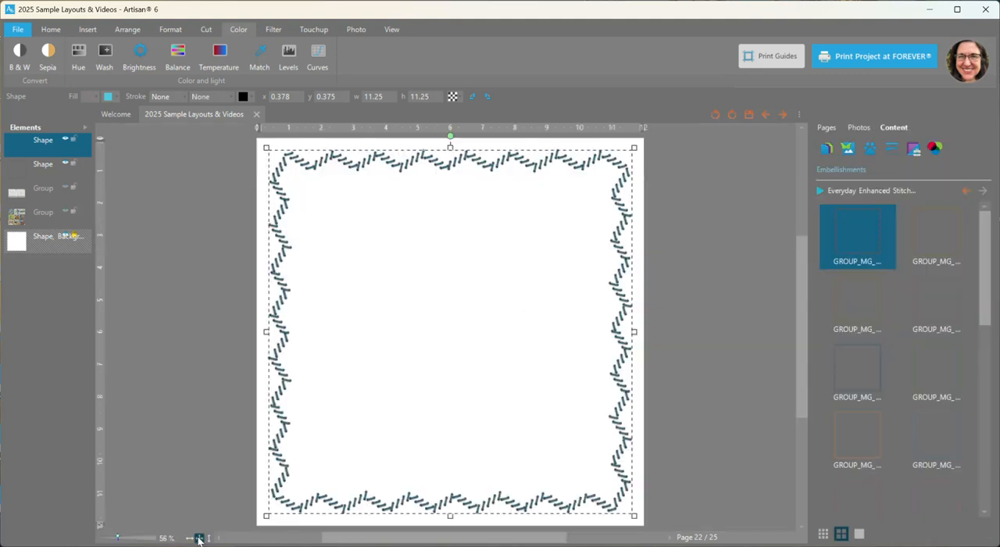
Add the yellow straight-stitched border to the page and shrink it toward its lower-right corner to 10.165 × 10.165 in
{"action": "right_click", "coordinate": [928, 235]}
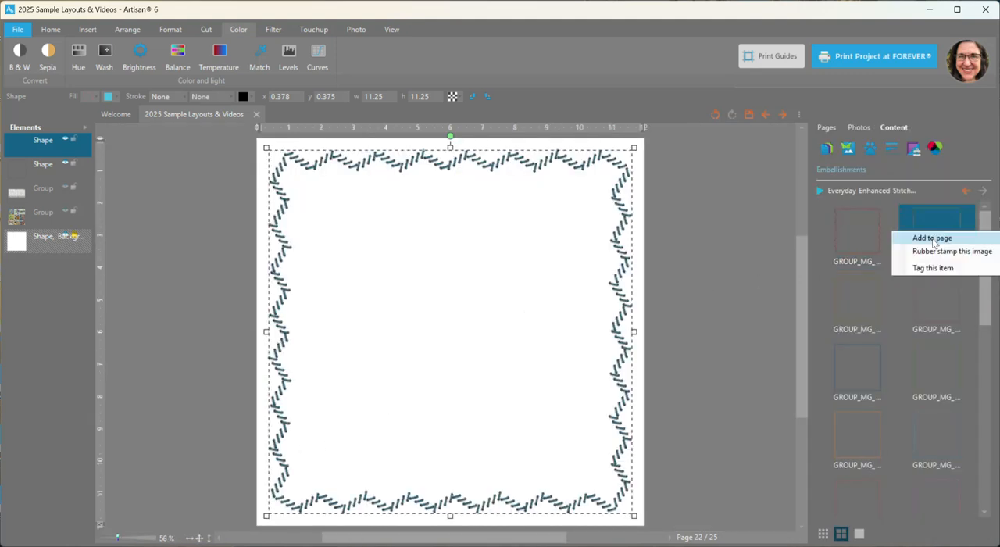
{"action": "left_click", "coordinate": [933, 239]}
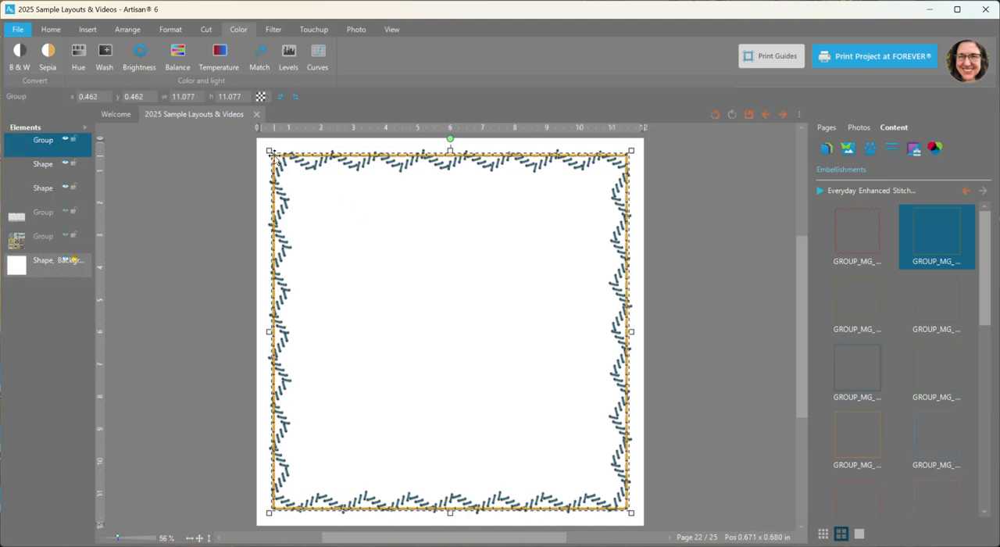
{"action": "left_click_drag", "start_coordinate": [267, 149], "coordinate": [299, 181]}
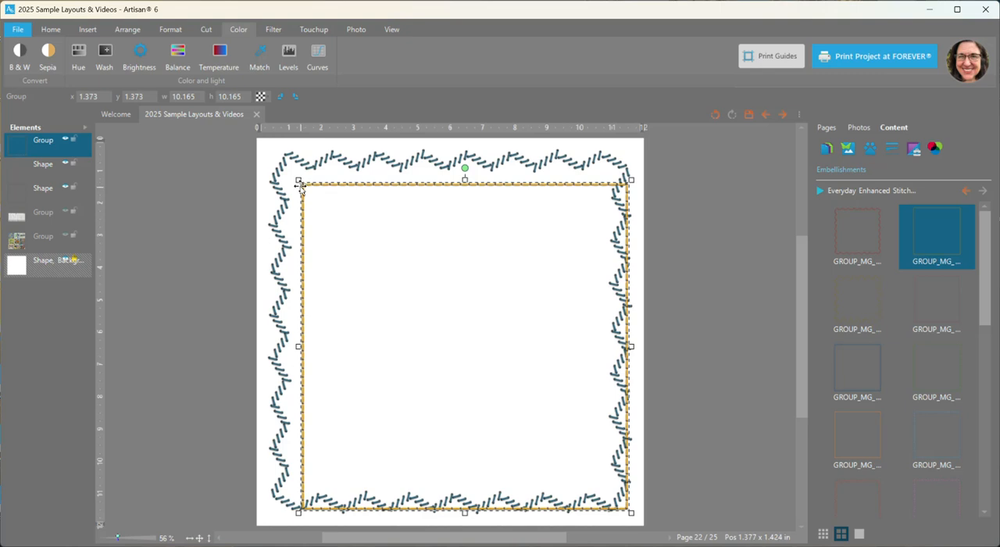
{"action": "left_click", "coordinate": [276, 190]}
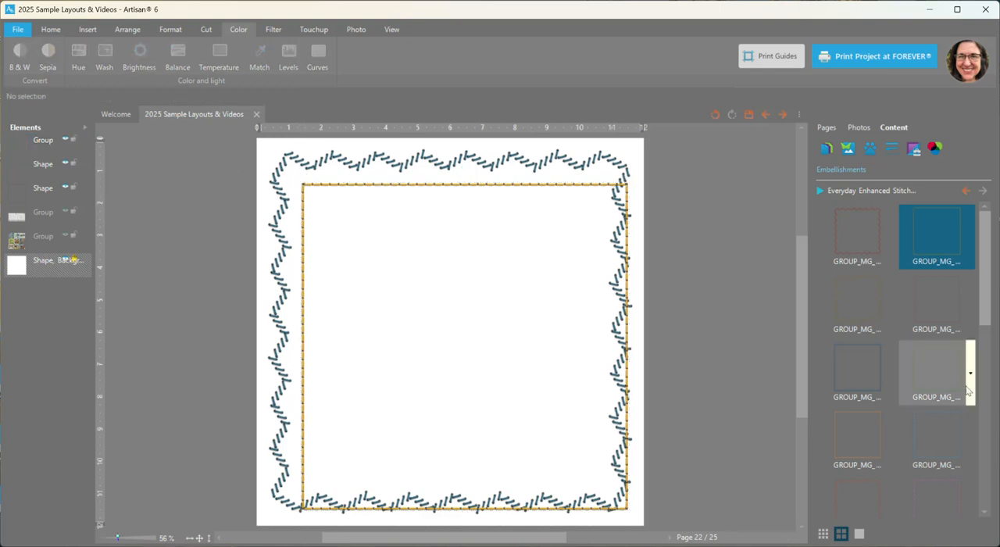
Add the green rounded-corner stitched border to the page and shrink it so its upper-left corner sits inside the yellow border
{"action": "left_click", "coordinate": [926, 362]}
{"action": "right_click", "coordinate": [927, 362]}
{"action": "key", "text": "Escape"}
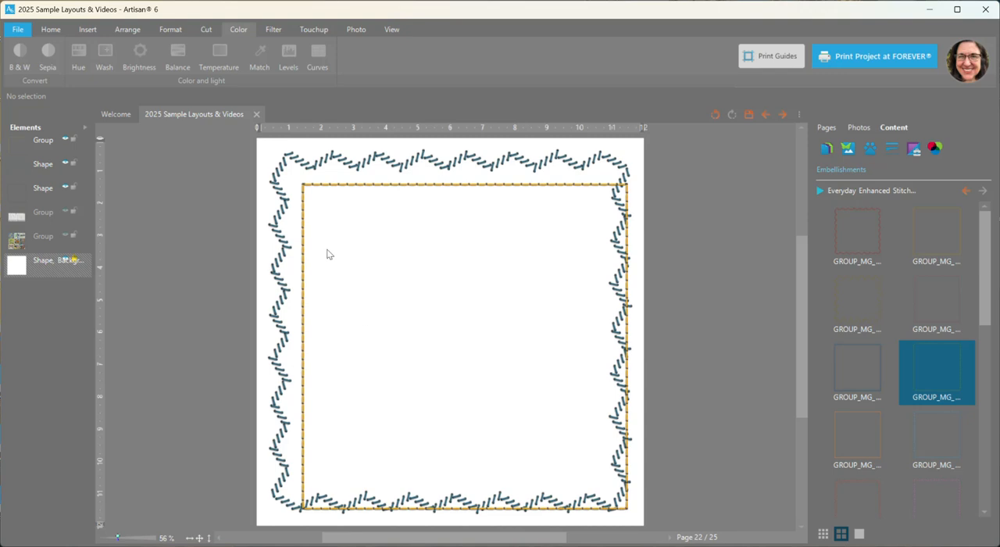
{"action": "left_click_drag", "start_coordinate": [255, 135], "coordinate": [314, 195]}
{"action": "left_click", "coordinate": [203, 207]}
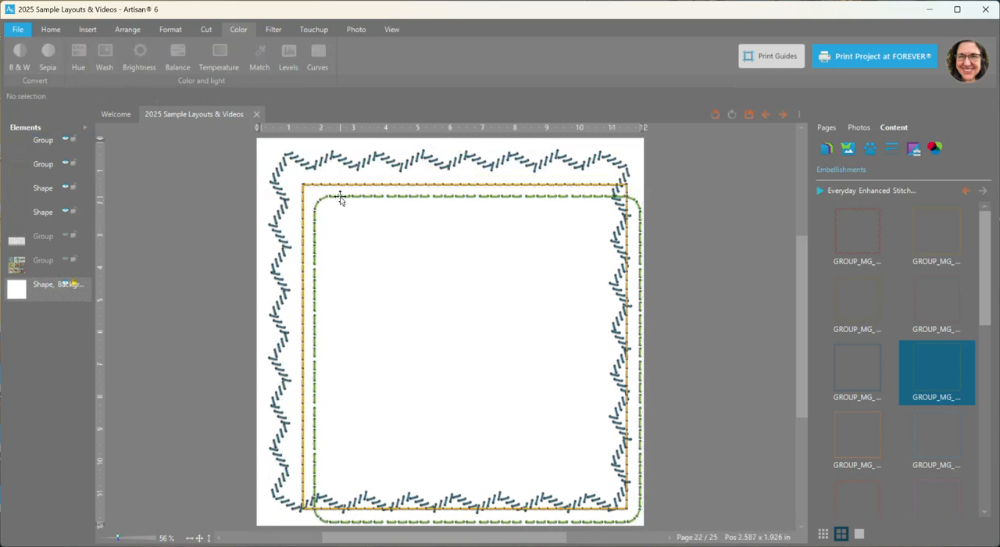
Add the orange zigzag stitched border to the page and shrink it to 9.43 × 9.43 in
{"action": "scroll", "coordinate": [342, 197], "scroll_direction": "up", "scroll_amount": 2}
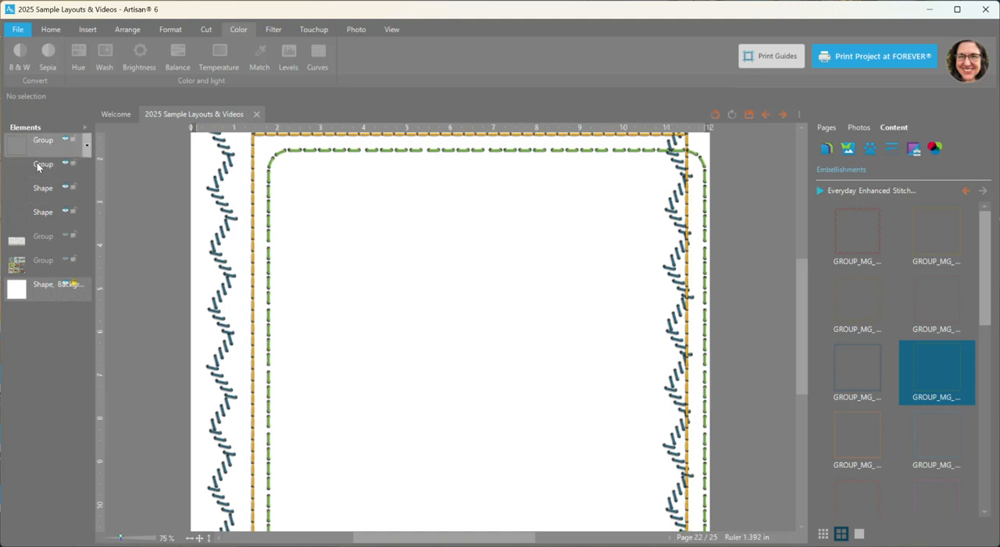
{"action": "scroll", "coordinate": [339, 245], "scroll_direction": "down", "scroll_amount": 2}
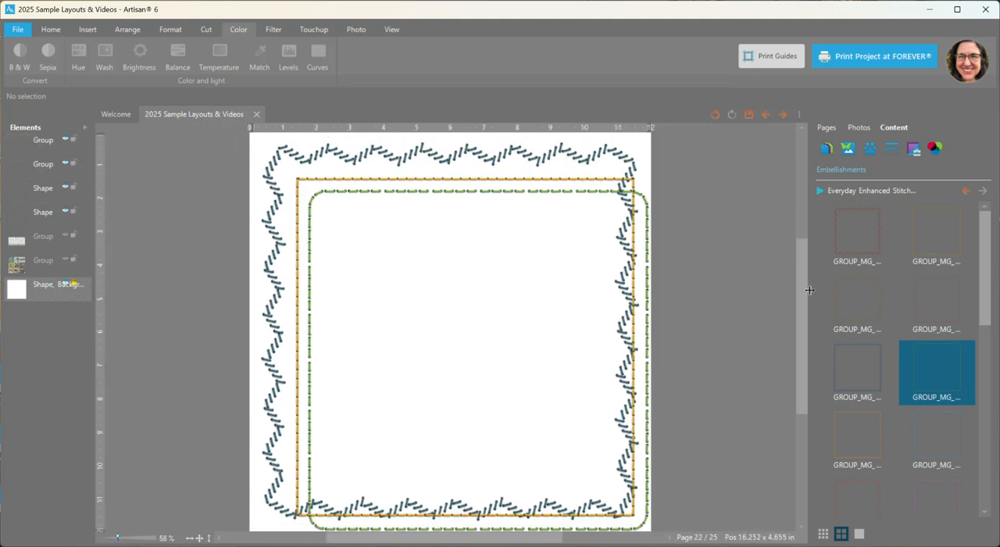
{"action": "right_click", "coordinate": [868, 435]}
{"action": "left_click", "coordinate": [883, 441]}
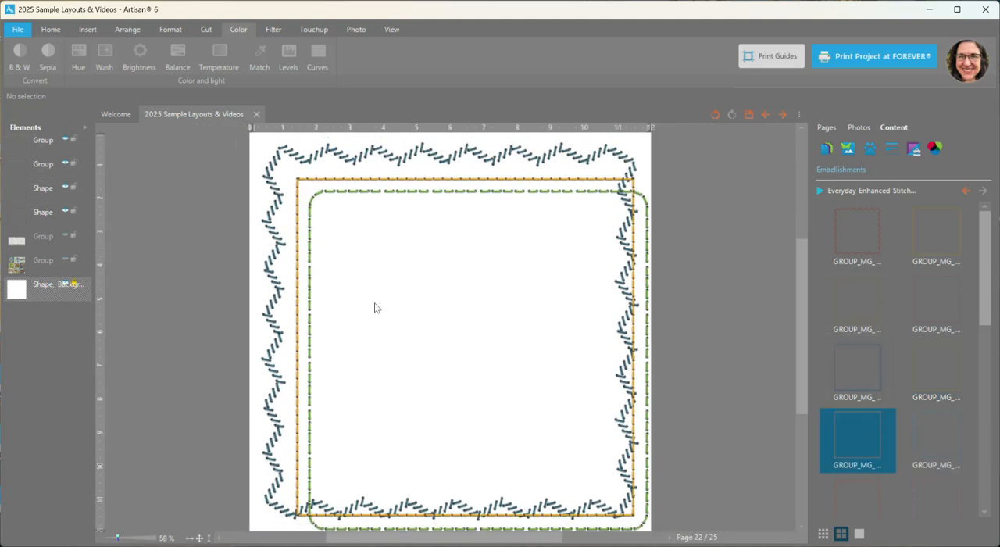
{"action": "left_click_drag", "start_coordinate": [260, 144], "coordinate": [318, 199]}
{"action": "left_click", "coordinate": [458, 270]}
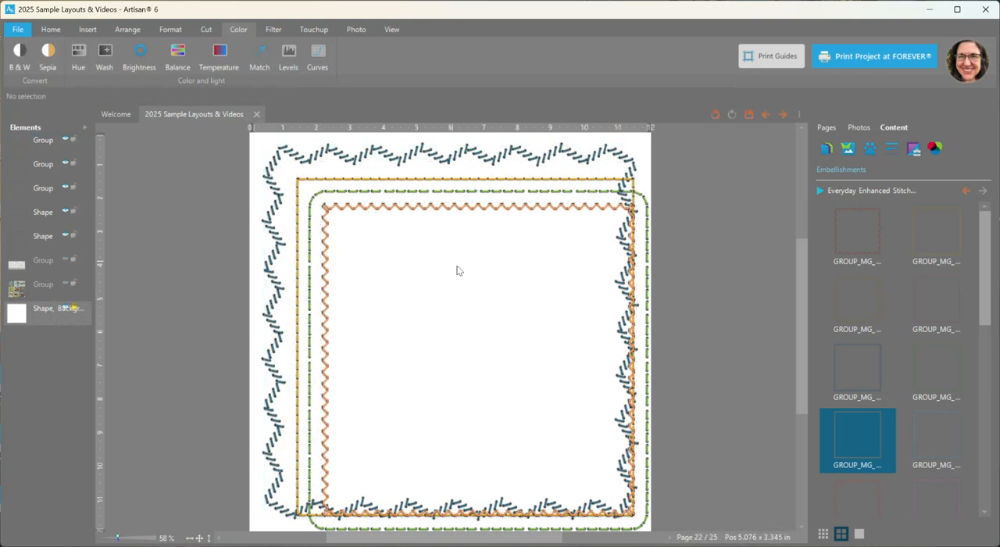
Shrink the orange zigzag border to 7.134 × 7.134 in and move it to x 3.043, y 2.756
{"action": "left_click", "coordinate": [428, 210]}
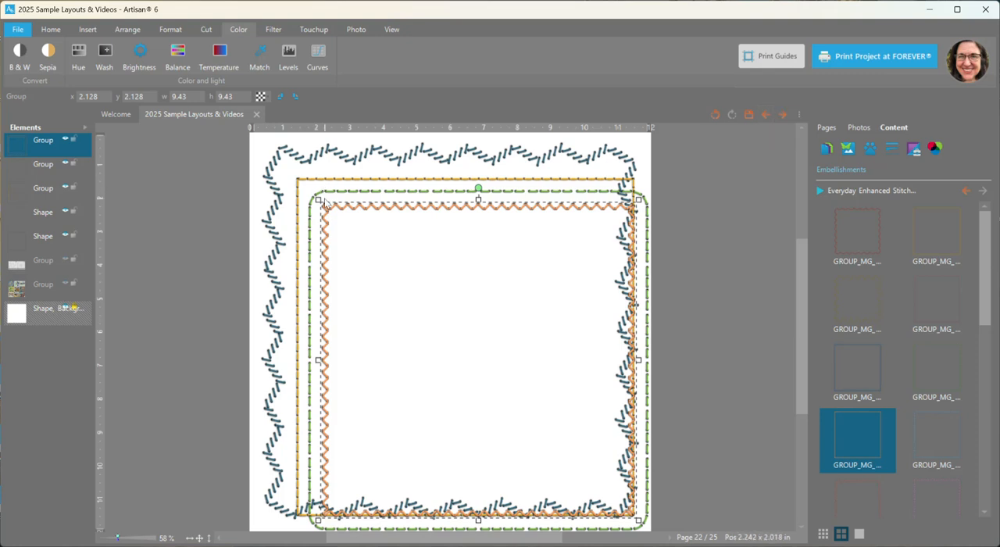
{"action": "left_click_drag", "start_coordinate": [318, 201], "coordinate": [381, 224]}
{"action": "left_click", "coordinate": [432, 270]}
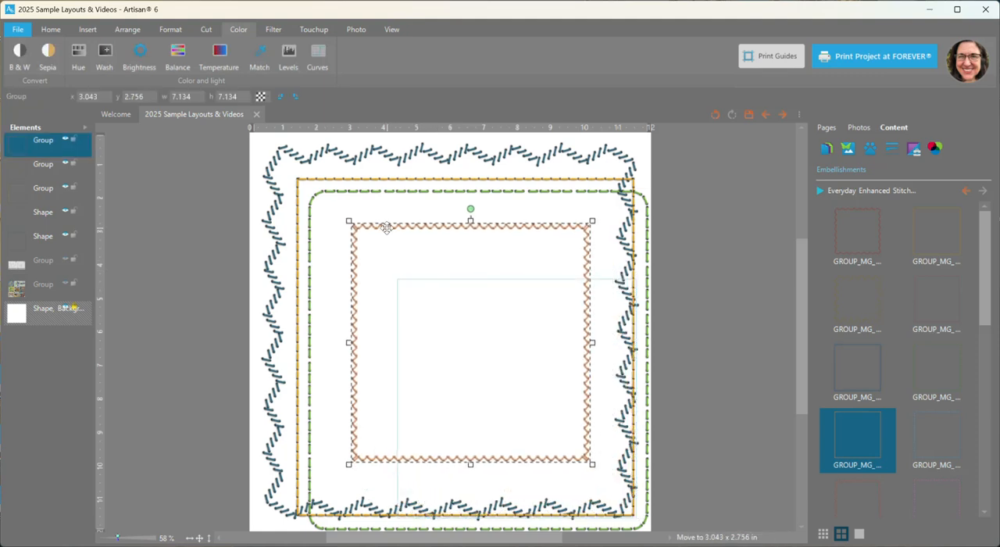
Stretch the orange zigzag border out of proportion, past the page's left edge, to 14.005 × 7.511 in
{"action": "left_click_drag", "start_coordinate": [347, 341], "coordinate": [326, 337]}
{"action": "mouse_move", "coordinate": [459, 221]}
{"action": "left_mouse_down"}
{"action": "mouse_move", "coordinate": [460, 193]}
{"action": "mouse_move", "coordinate": [460, 225]}
{"action": "mouse_move", "coordinate": [462, 207]}
{"action": "left_mouse_up"}
{"action": "left_click_drag", "start_coordinate": [331, 337], "coordinate": [119, 367]}
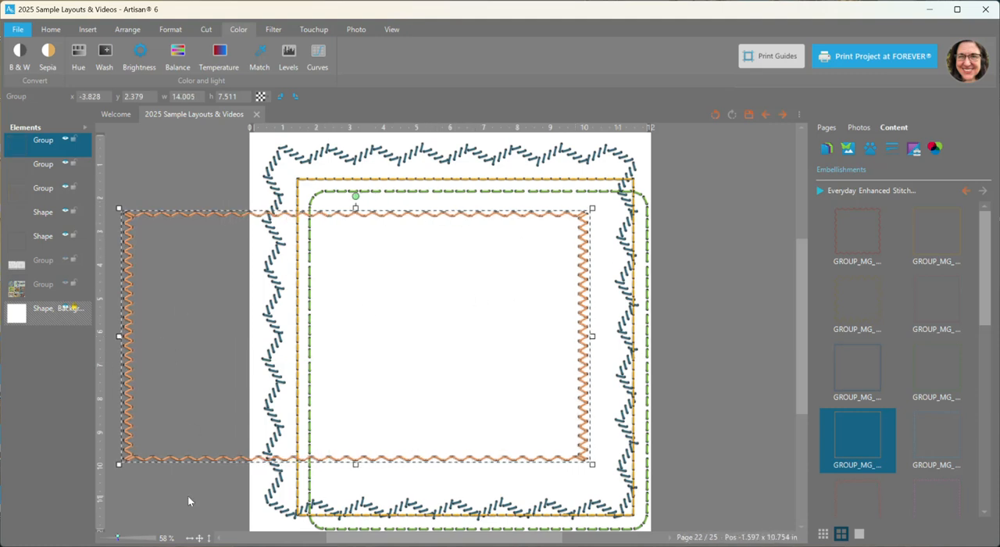
Narrow the stretched orange zigzag border from its left side so it fits inside the green border
{"action": "left_click", "coordinate": [200, 538]}
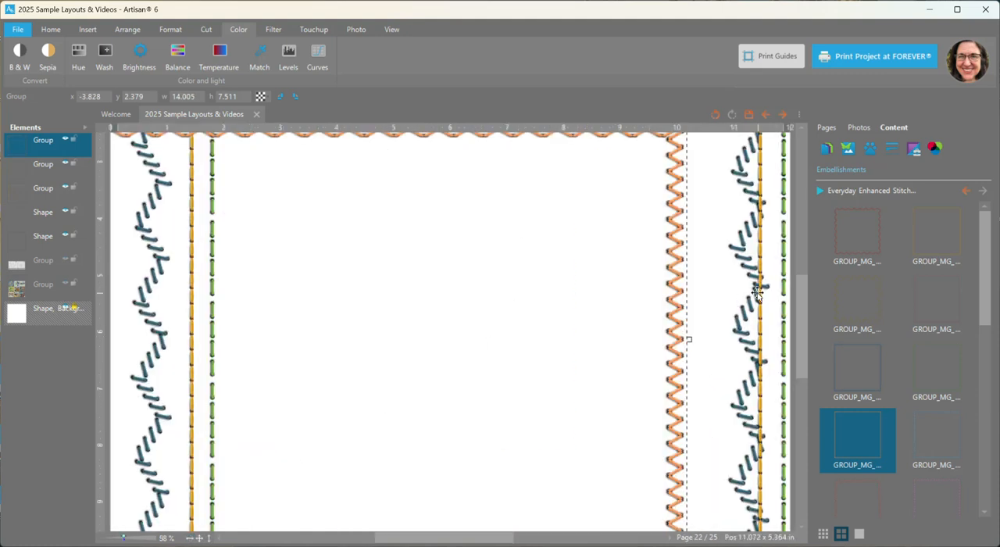
{"action": "left_click_drag", "start_coordinate": [804, 293], "coordinate": [797, 248]}
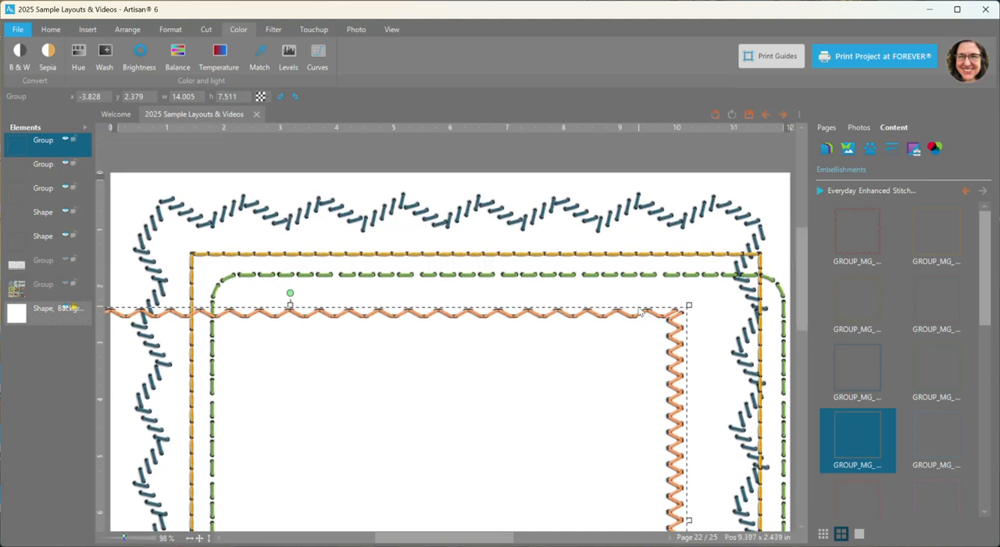
{"action": "scroll", "coordinate": [639, 311], "scroll_direction": "down", "scroll_amount": 5}
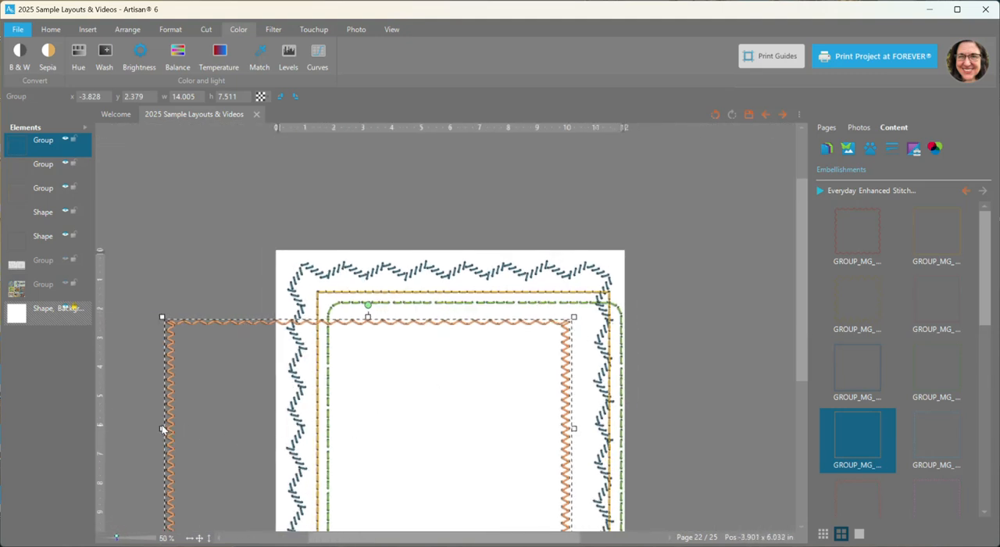
{"action": "left_click_drag", "start_coordinate": [159, 429], "coordinate": [337, 428]}
Select all the stitched borders on the page and delete them
{"action": "left_click", "coordinate": [194, 536]}
{"action": "left_click_drag", "start_coordinate": [220, 146], "coordinate": [713, 535]}
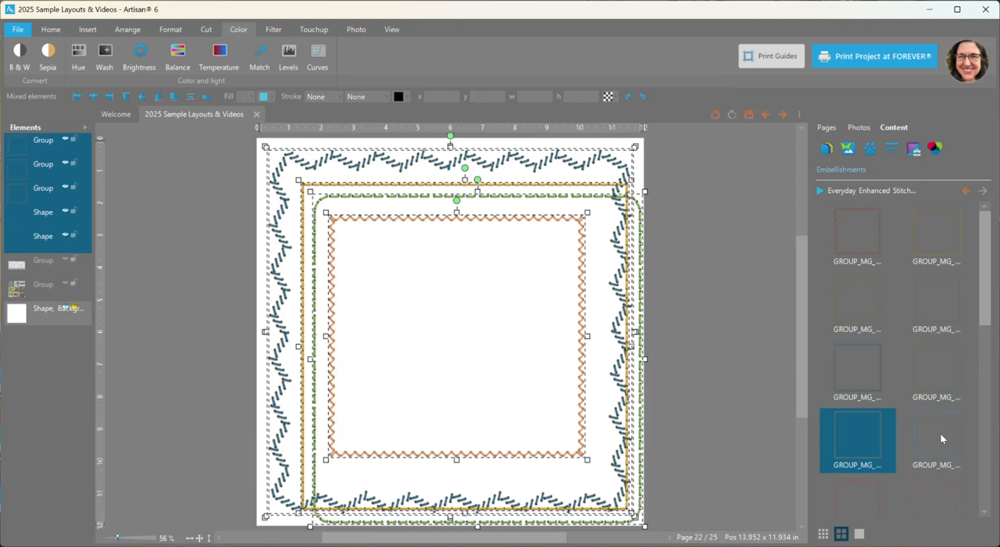
{"action": "key", "text": "Delete"}
Add the blue cross-stitch border and the red irregular zigzag border to the page, and clear the selection
{"action": "right_click", "coordinate": [880, 367]}
{"action": "left_click", "coordinate": [876, 378]}
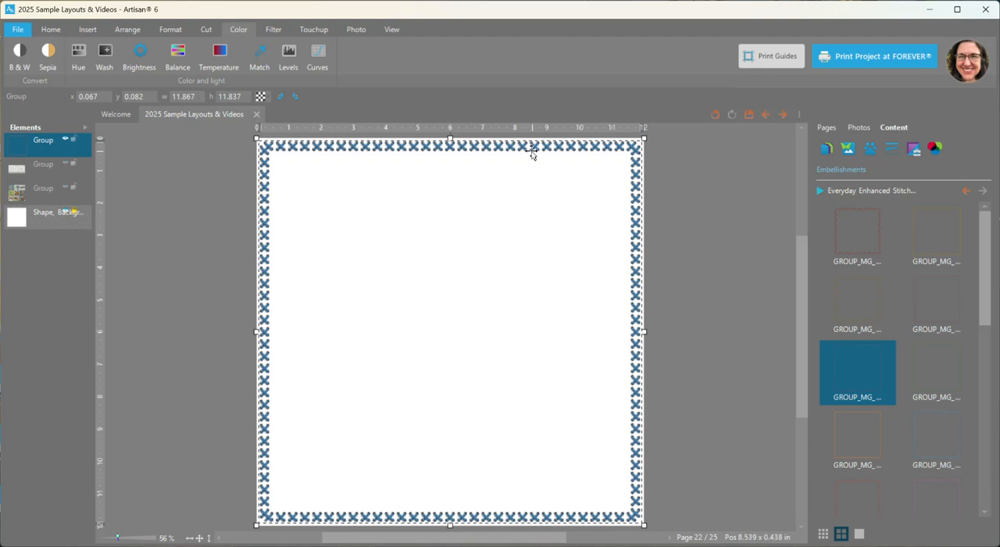
{"action": "scroll", "coordinate": [892, 435], "scroll_direction": "down", "scroll_amount": 1}
{"action": "right_click", "coordinate": [869, 436]}
{"action": "left_click", "coordinate": [878, 447]}
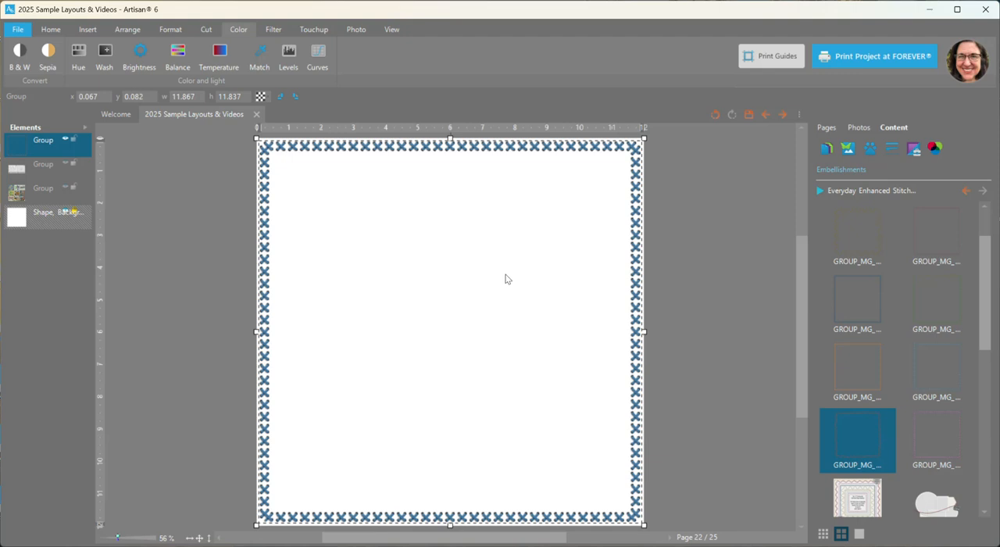
{"action": "right_click", "coordinate": [858, 432]}
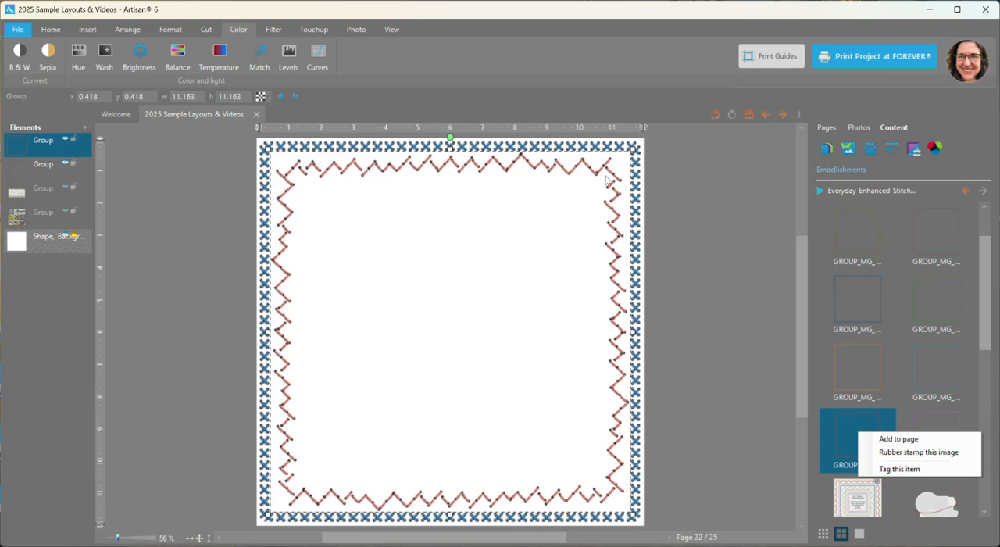
{"action": "left_click", "coordinate": [743, 373]}
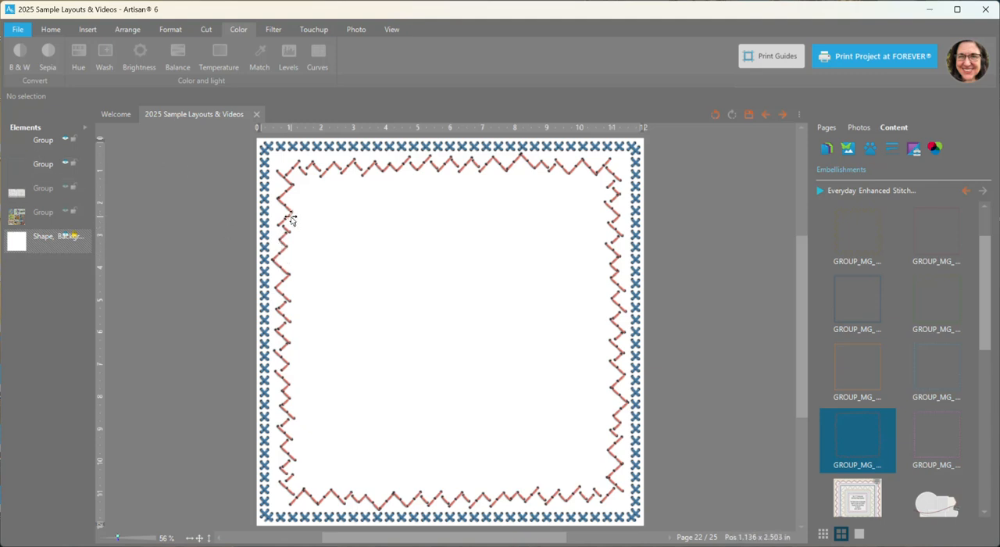
Ungroup the red irregular zigzag border into its separate stitching and holes layers
{"action": "right_click", "coordinate": [49, 140]}
{"action": "mouse_move", "coordinate": [125, 296]}
{"action": "left_click", "coordinate": [157, 310]}
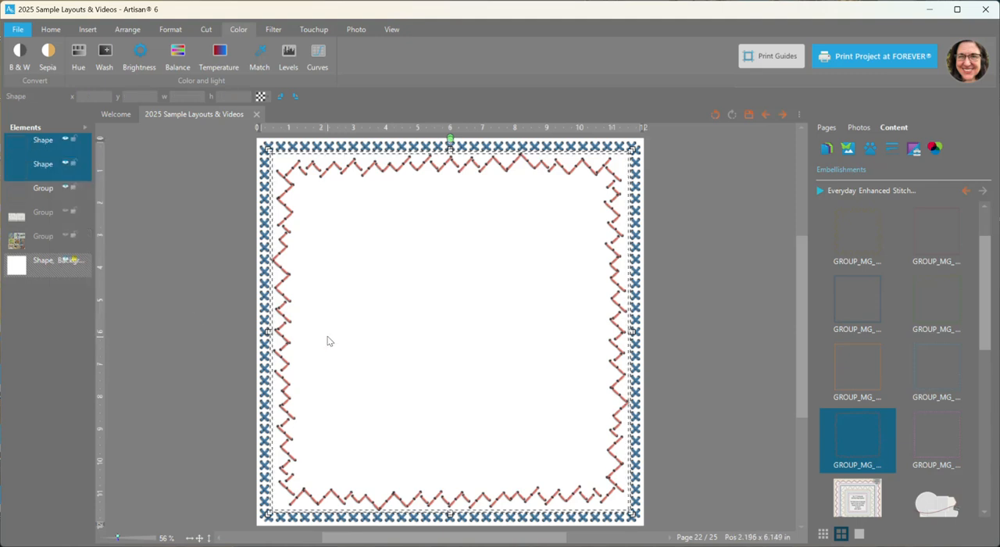
Start a shape cutout on both red border layers and fit its rectangle over the upper-left corner at about 5.6 × 5.2 in
{"action": "left_click", "coordinate": [209, 32]}
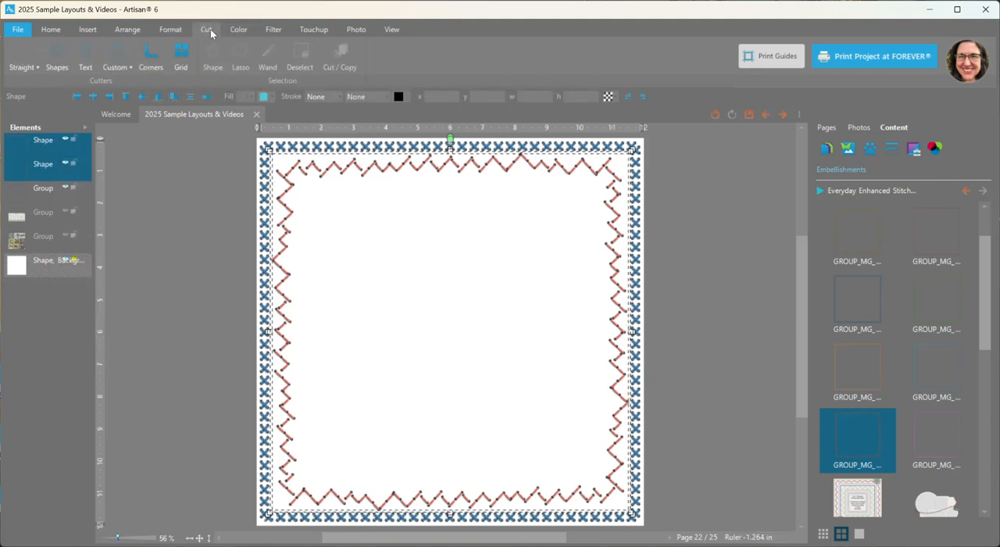
{"action": "left_click", "coordinate": [55, 63]}
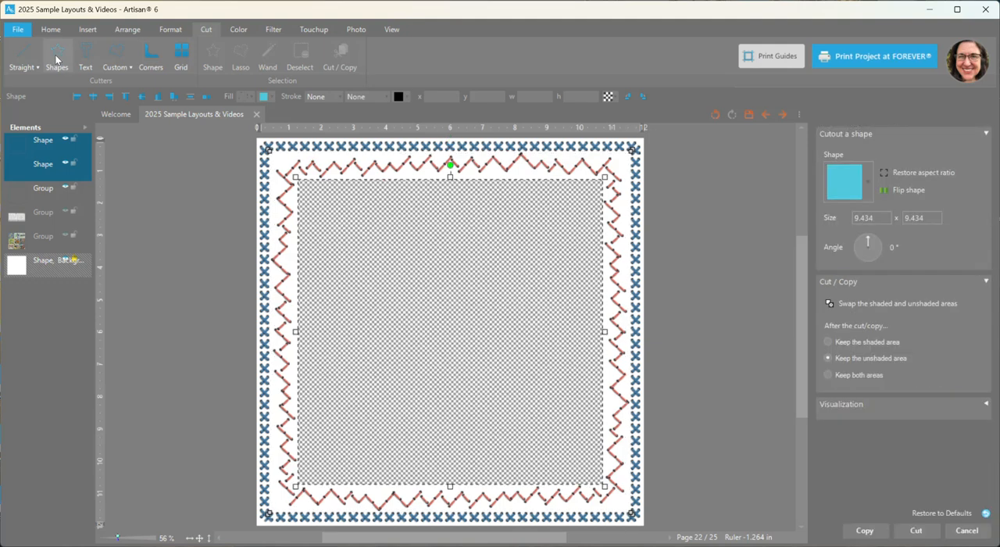
{"action": "left_click_drag", "start_coordinate": [603, 484], "coordinate": [482, 348]}
{"action": "left_click_drag", "start_coordinate": [426, 304], "coordinate": [386, 265]}
{"action": "left_click_drag", "start_coordinate": [442, 312], "coordinate": [442, 311]}
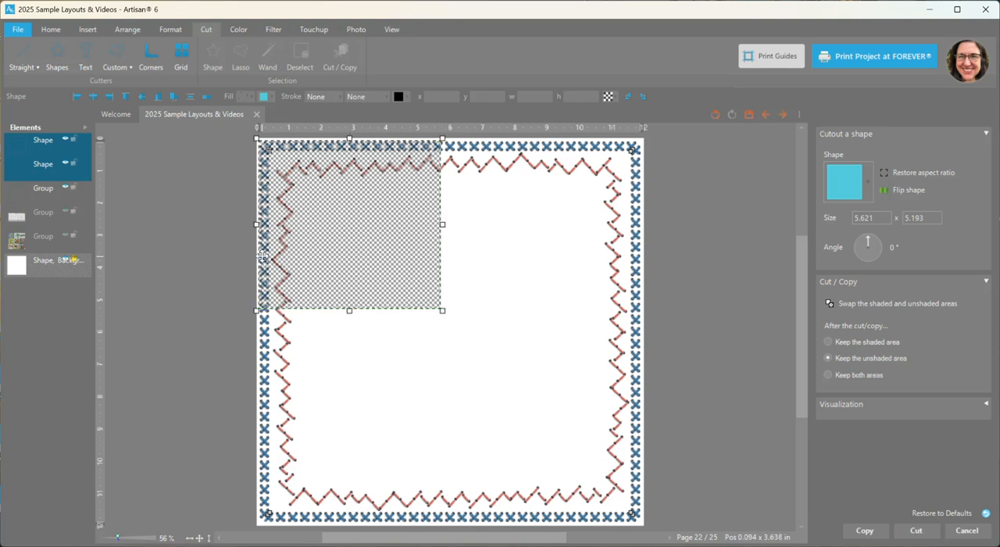
Enlarge the cutout rectangle to 5.78 × 5.352 in and choose to keep the shaded area after the cut
{"action": "left_click", "coordinate": [190, 538]}
{"action": "left_click_drag", "start_coordinate": [395, 541], "coordinate": [351, 540]}
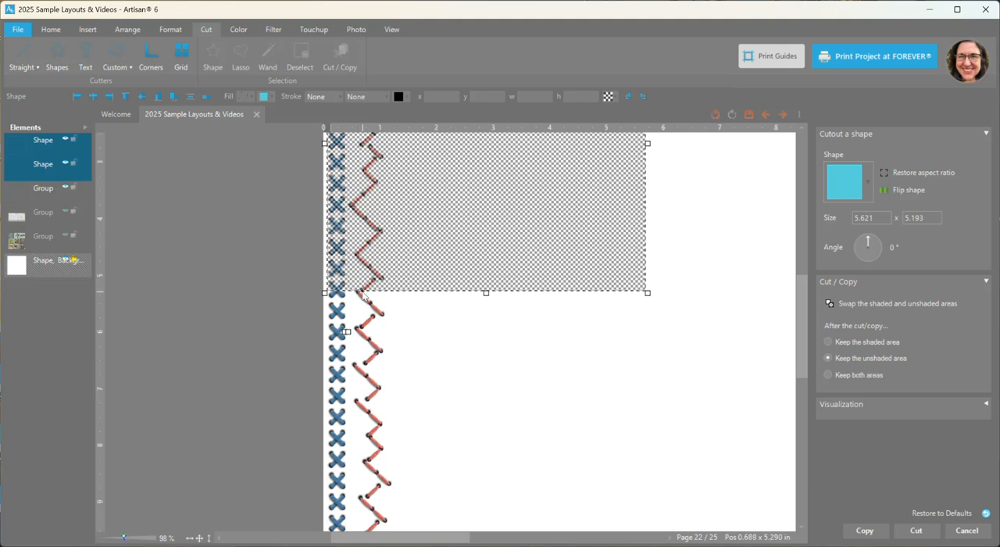
{"action": "left_click_drag", "start_coordinate": [486, 293], "coordinate": [486, 301]}
{"action": "left_click_drag", "start_coordinate": [803, 380], "coordinate": [802, 326]}
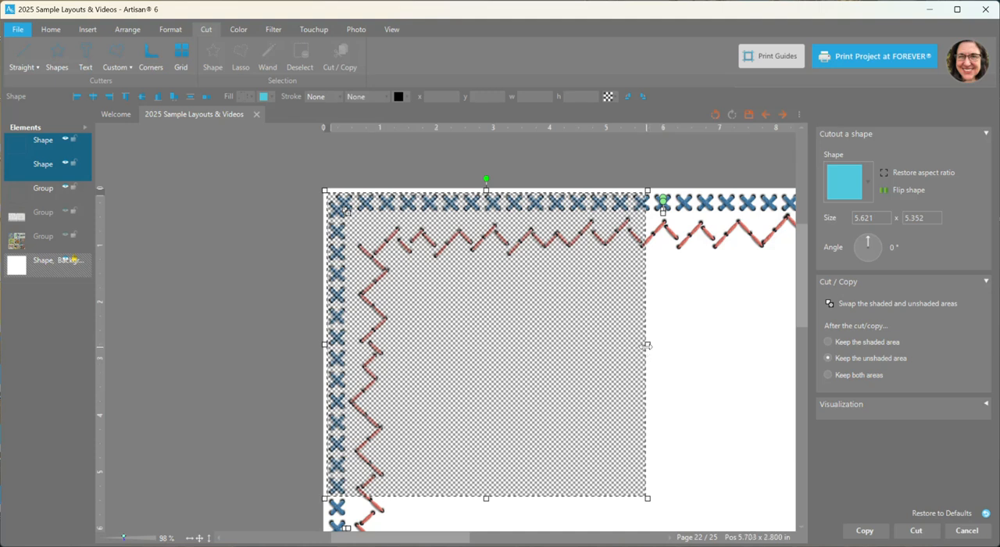
{"action": "left_click_drag", "start_coordinate": [647, 344], "coordinate": [657, 344]}
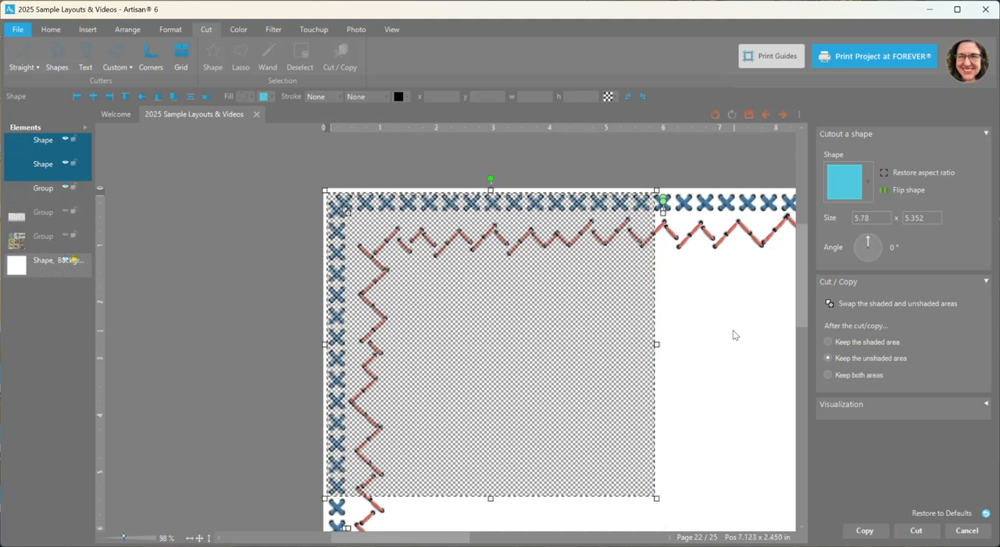
{"action": "left_click", "coordinate": [864, 344]}
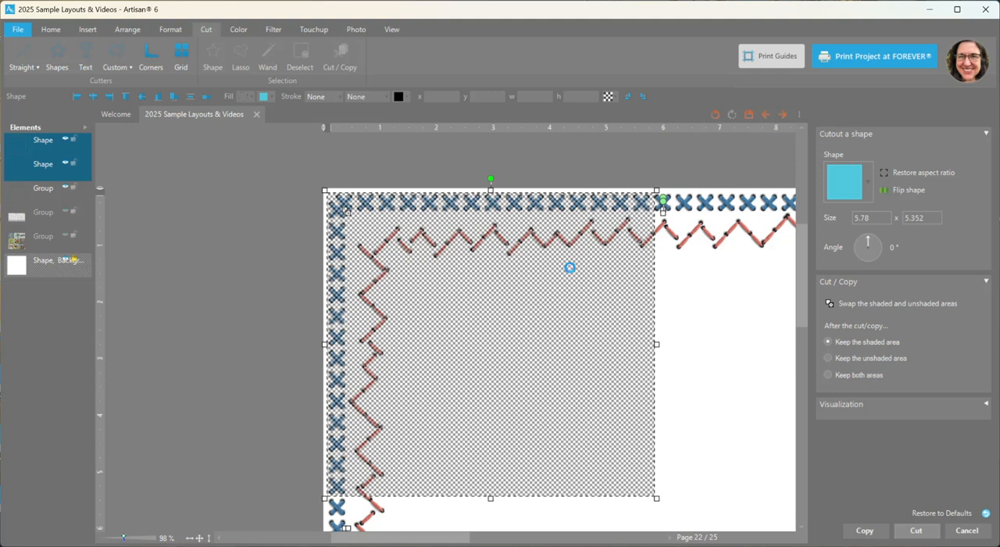
Inspect the cut ends of the red zigzag corner section up close and in the full-page view
{"action": "scroll", "coordinate": [627, 251], "scroll_direction": "up", "scroll_amount": 5}
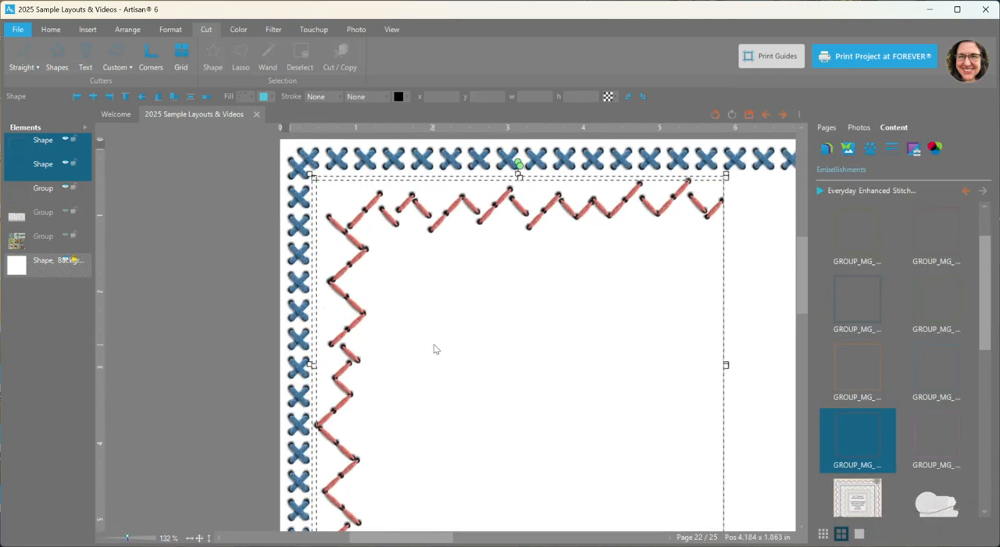
{"action": "left_click_drag", "start_coordinate": [801, 290], "coordinate": [797, 330]}
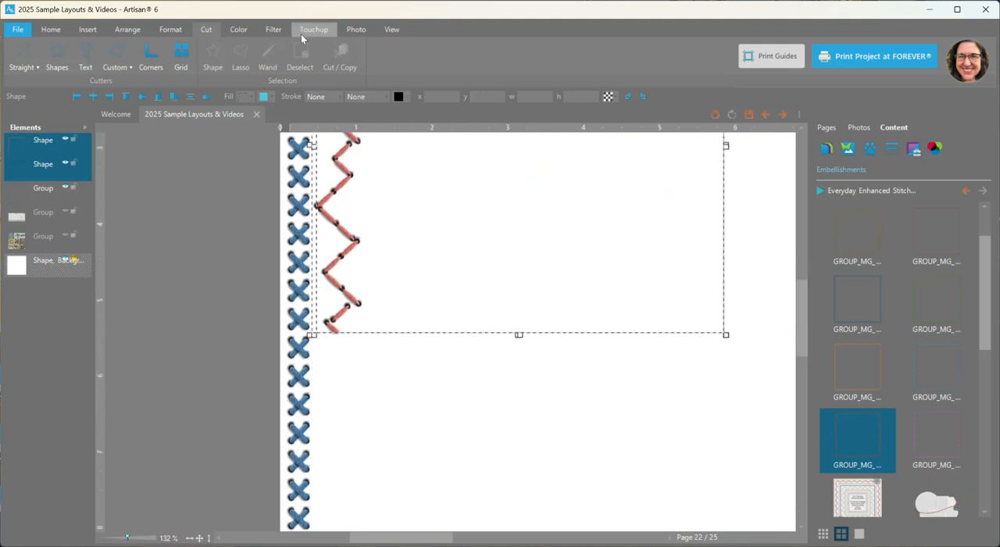
{"action": "left_click", "coordinate": [208, 310]}
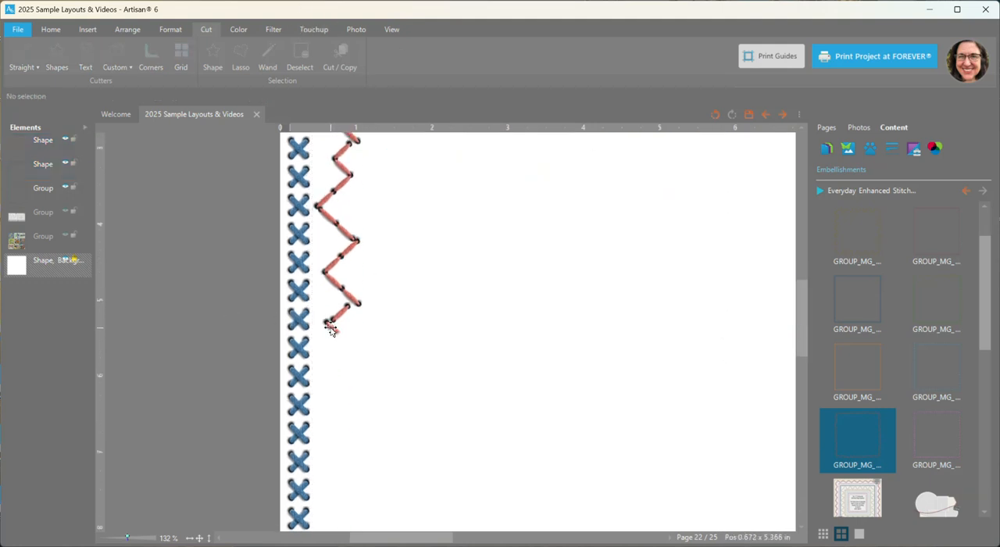
{"action": "scroll", "coordinate": [351, 273], "scroll_direction": "down", "scroll_amount": 4}
{"action": "left_click_drag", "start_coordinate": [800, 370], "coordinate": [798, 319]}
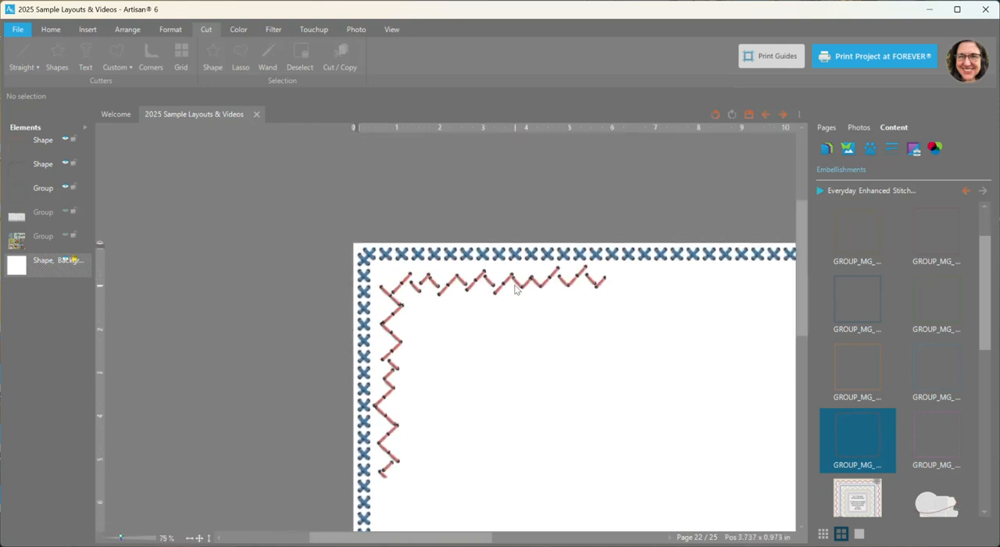
{"action": "scroll", "coordinate": [507, 279], "scroll_direction": "down", "scroll_amount": 1}
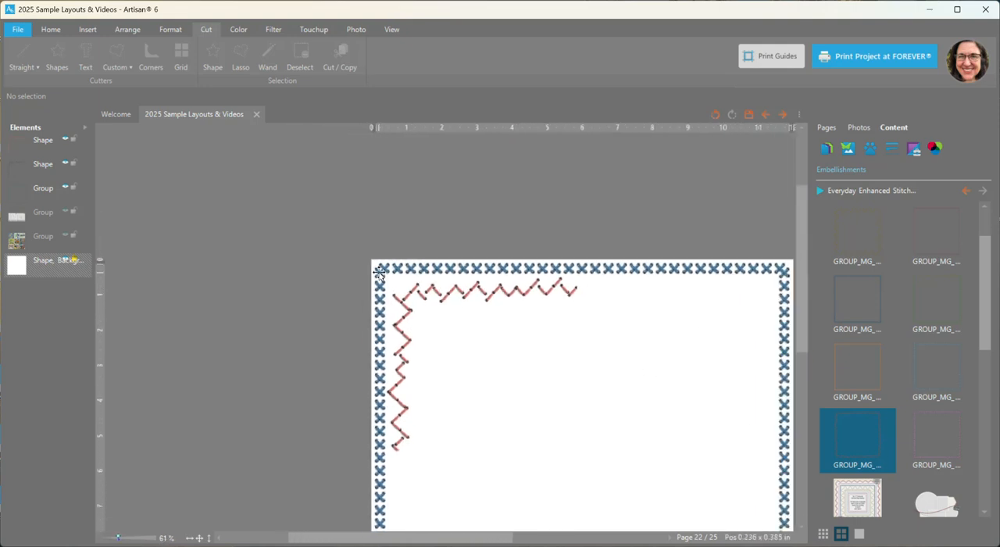
{"action": "left_click", "coordinate": [200, 537]}
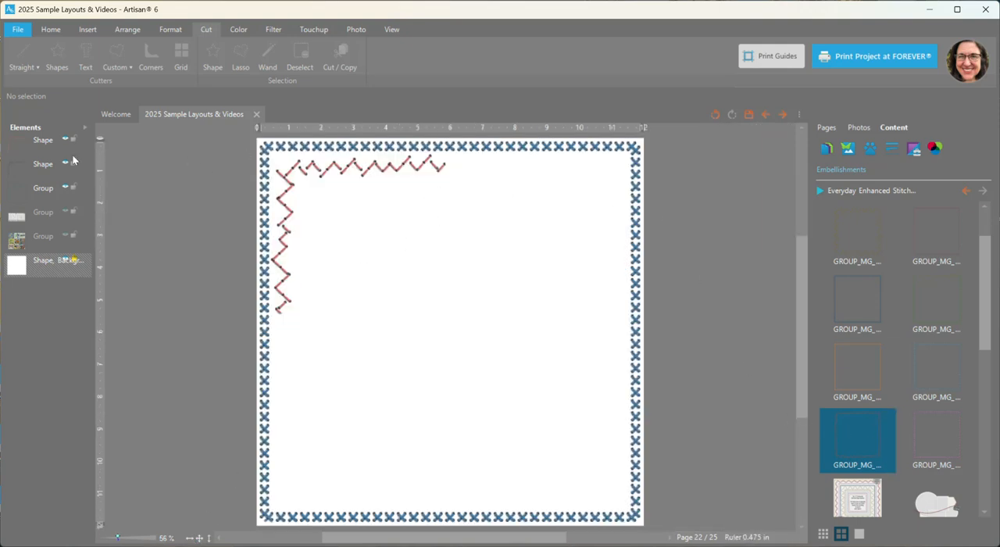
Delete both red zigzag border layers and the blue cross-stitch border from the page
{"action": "left_click", "coordinate": [41, 147]}
{"action": "left_click", "coordinate": [43, 166], "text": "ctrl"}
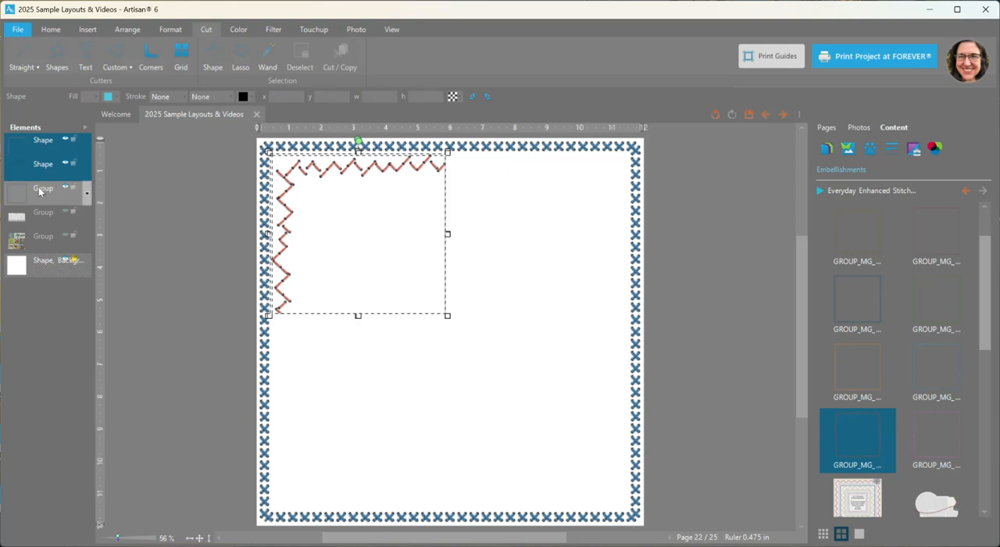
{"action": "left_click", "coordinate": [40, 192], "text": "ctrl"}
{"action": "key", "text": "Delete"}
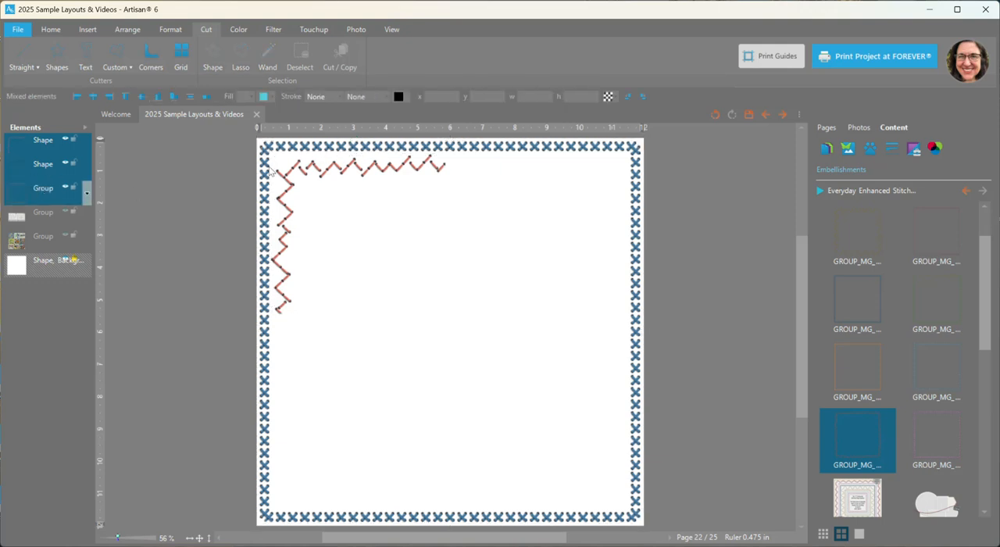
Add the photo cluster with the camera to the page, shrink it to 7.334 × 5.259 in, and place it at x 4.137, y 5.915
{"action": "scroll", "coordinate": [871, 406], "scroll_direction": "down", "scroll_amount": 1}
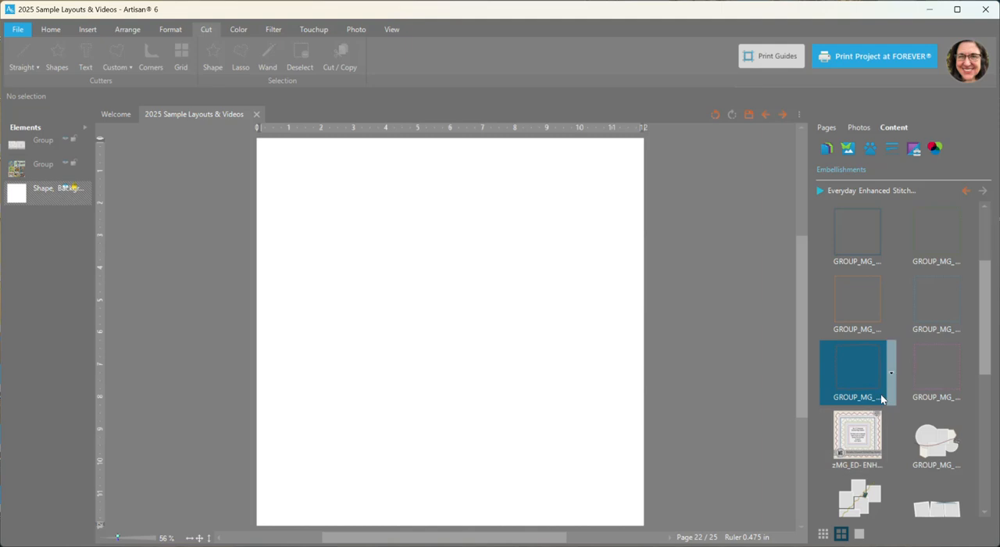
{"action": "scroll", "coordinate": [881, 394], "scroll_direction": "down", "scroll_amount": 3}
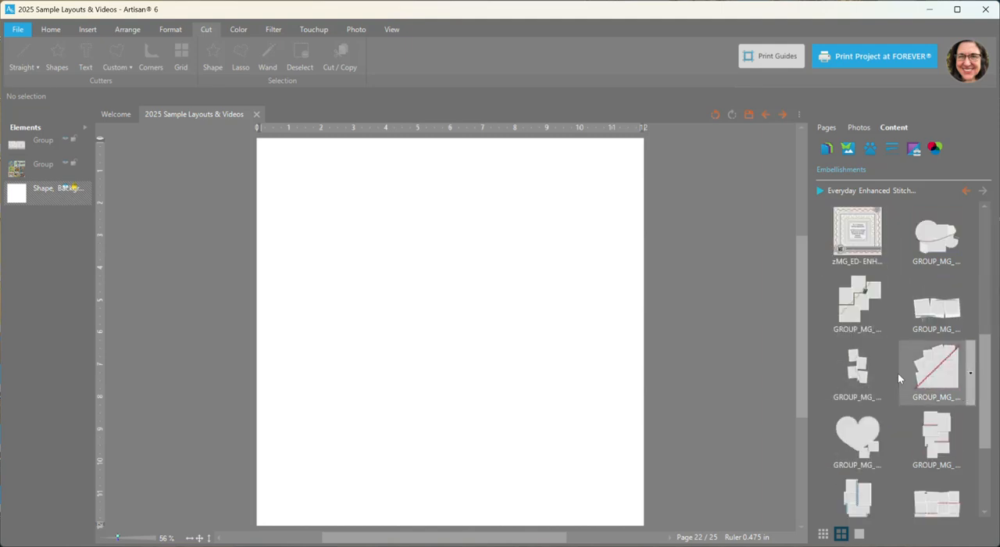
{"action": "right_click", "coordinate": [936, 243]}
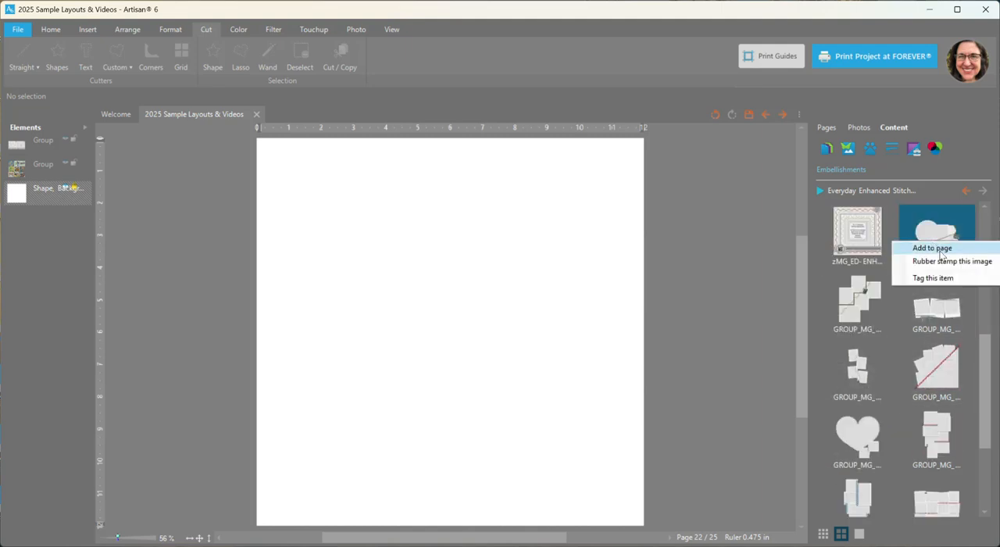
{"action": "left_click", "coordinate": [941, 251]}
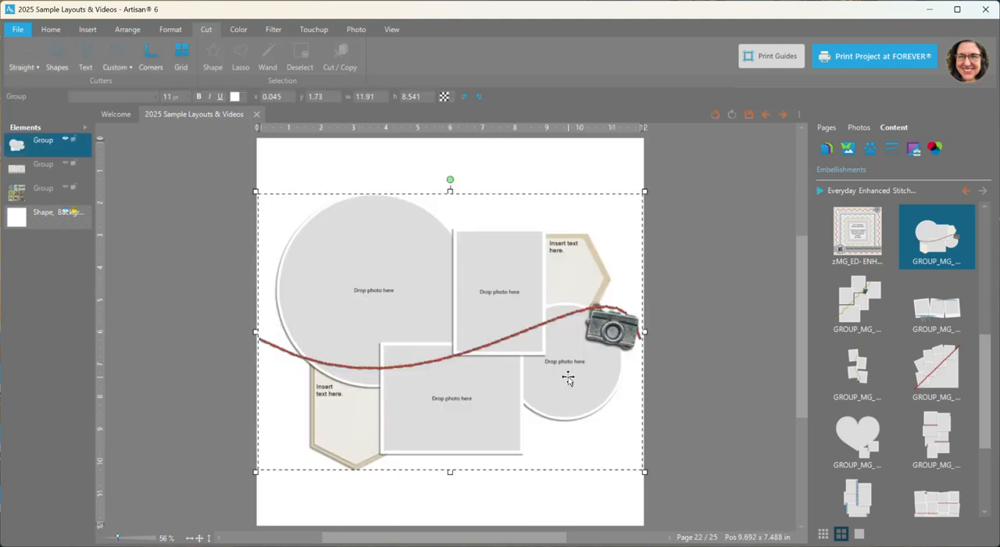
{"action": "left_click_drag", "start_coordinate": [646, 472], "coordinate": [498, 365]}
{"action": "left_click_drag", "start_coordinate": [370, 314], "coordinate": [366, 273]}
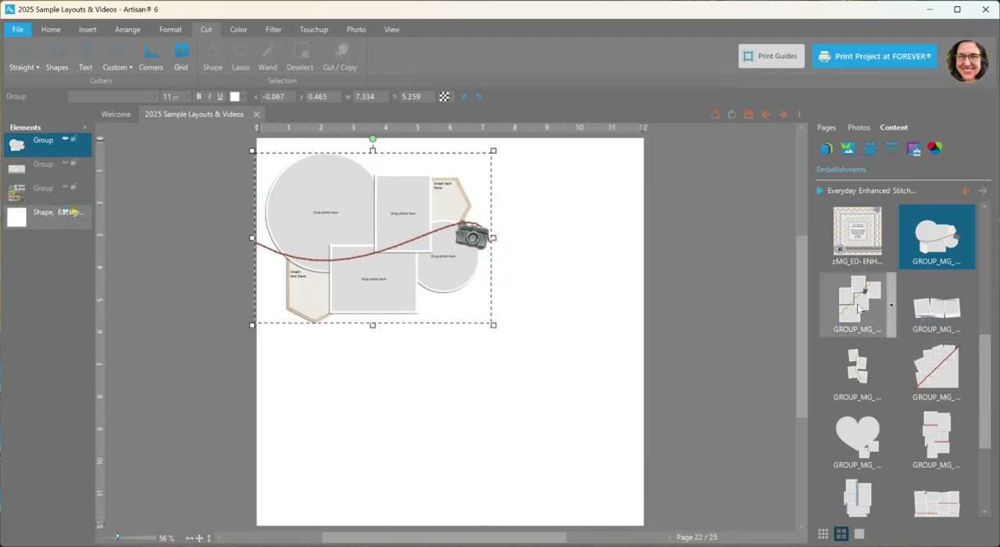
{"action": "left_click_drag", "start_coordinate": [453, 254], "coordinate": [588, 431]}
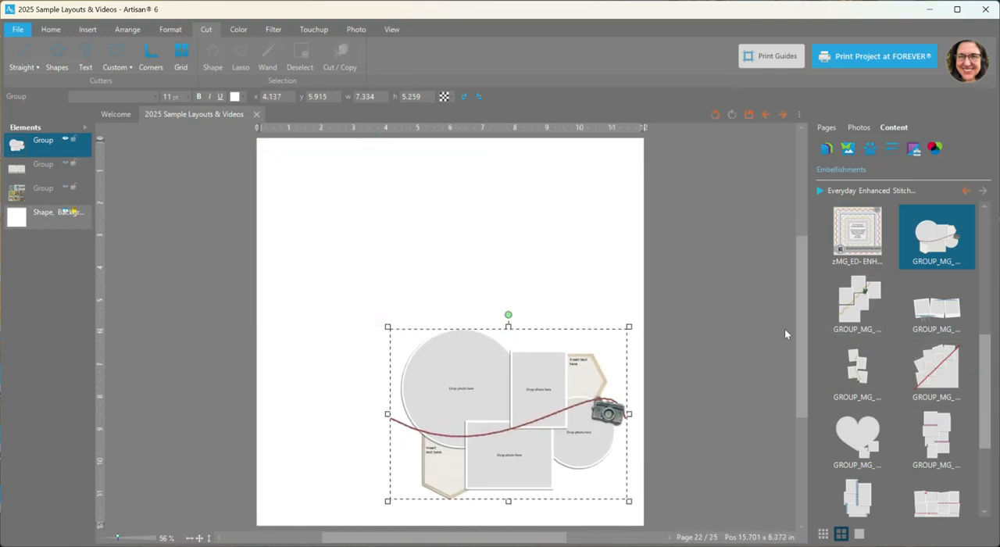
Add the photo cluster with yellow stitching and a book, shrink it to 7.661 × 7.623 in, and shift it toward the page's left edge
{"action": "right_click", "coordinate": [853, 304]}
{"action": "left_click", "coordinate": [866, 314]}
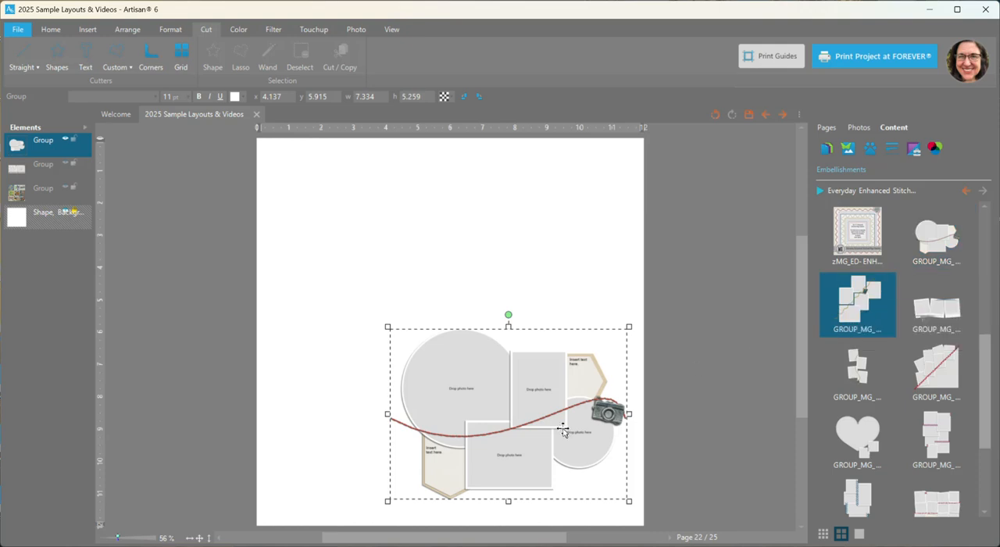
{"action": "left_click_drag", "start_coordinate": [615, 494], "coordinate": [546, 420]}
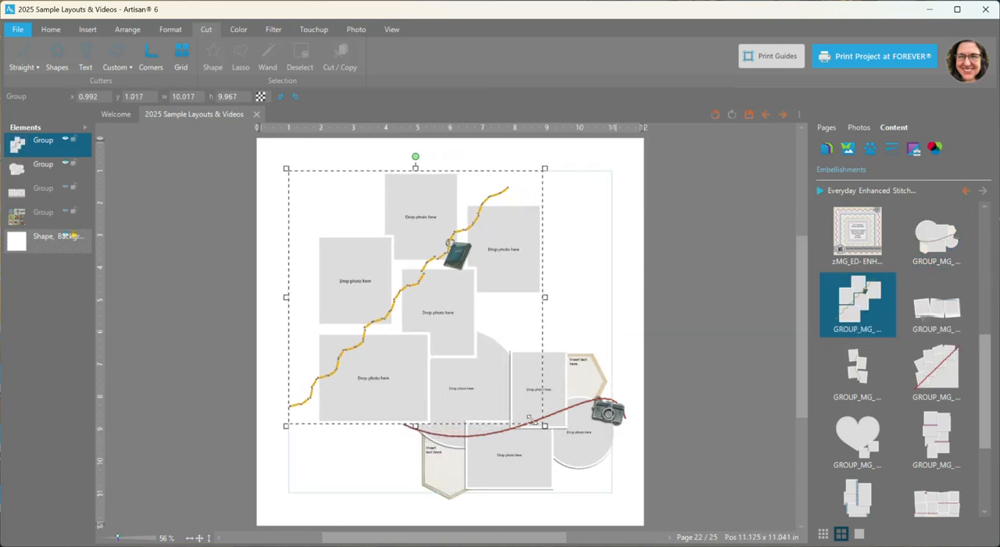
{"action": "left_click_drag", "start_coordinate": [447, 330], "coordinate": [422, 326]}
Layer the camera cluster in front of the yellow-stitched cluster and move it up to y 4.884, keeping x at 4.137
{"action": "left_click_drag", "start_coordinate": [40, 147], "coordinate": [43, 178]}
{"action": "left_click_drag", "start_coordinate": [562, 400], "coordinate": [562, 366]}
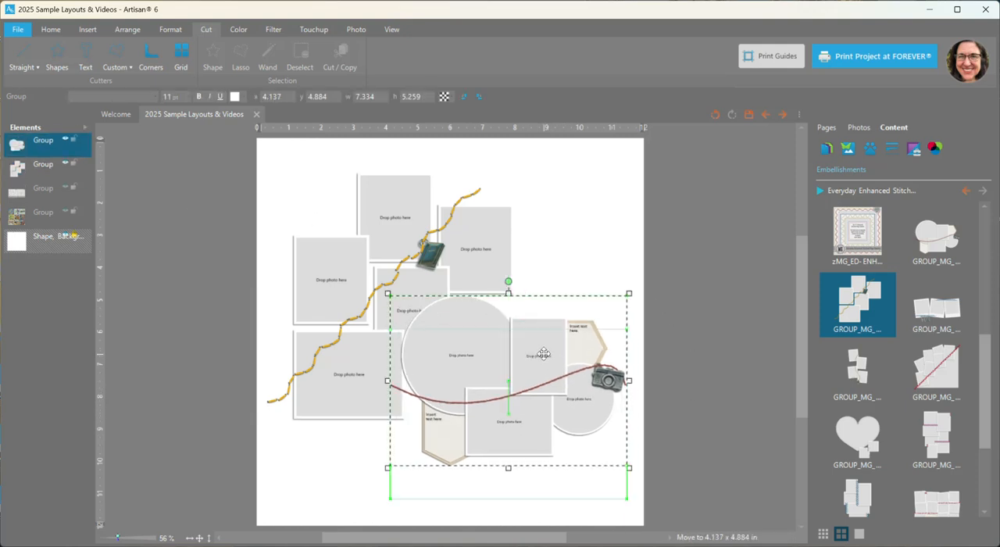
{"action": "left_click", "coordinate": [707, 327]}
Move the yellow-stitched cluster mostly off the page's left side and enlarge the camera cluster to 11.329 × 8.124 in
{"action": "left_click_drag", "start_coordinate": [370, 273], "coordinate": [137, 248]}
{"action": "left_click", "coordinate": [437, 331]}
{"action": "left_click", "coordinate": [387, 291]}
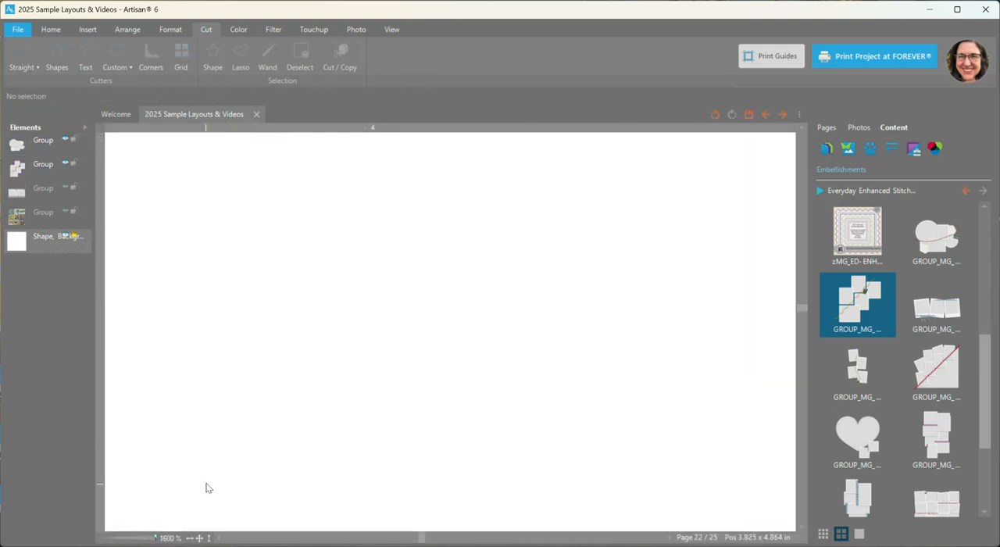
{"action": "left_click", "coordinate": [199, 538]}
{"action": "left_click", "coordinate": [509, 286]}
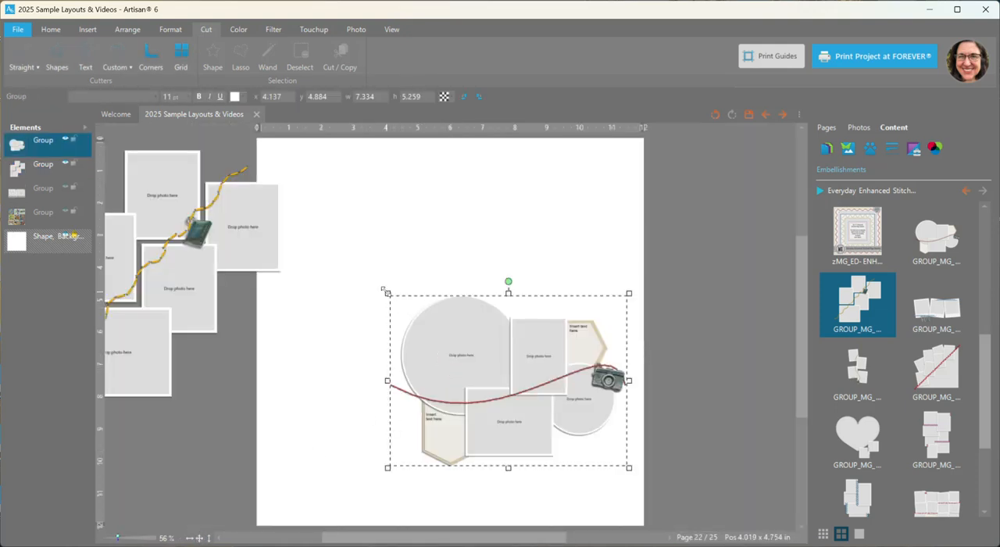
{"action": "left_click_drag", "start_coordinate": [342, 240], "coordinate": [259, 201]}
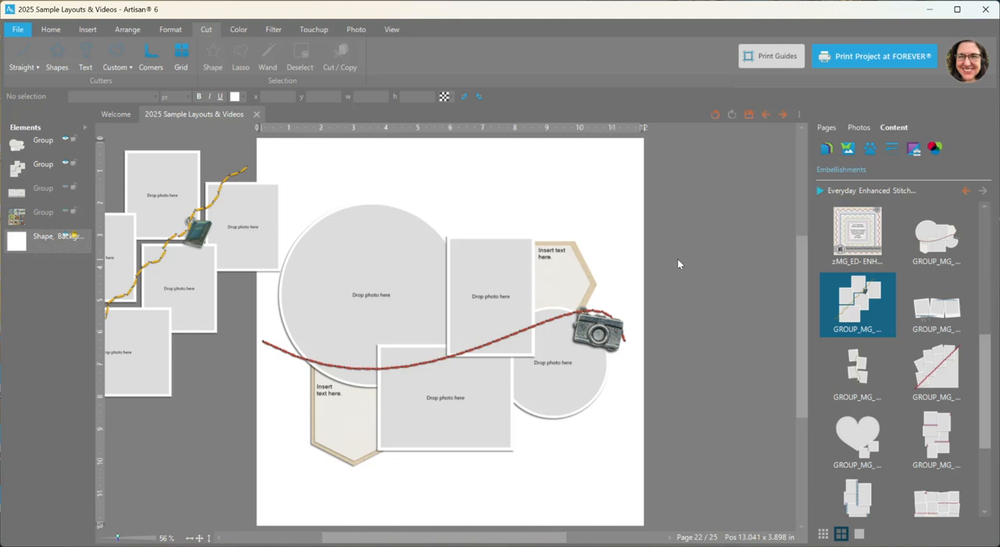
Ungroup the camera photo cluster into its separate elements and clear the selection
{"action": "right_click", "coordinate": [494, 275]}
{"action": "left_click", "coordinate": [630, 444]}
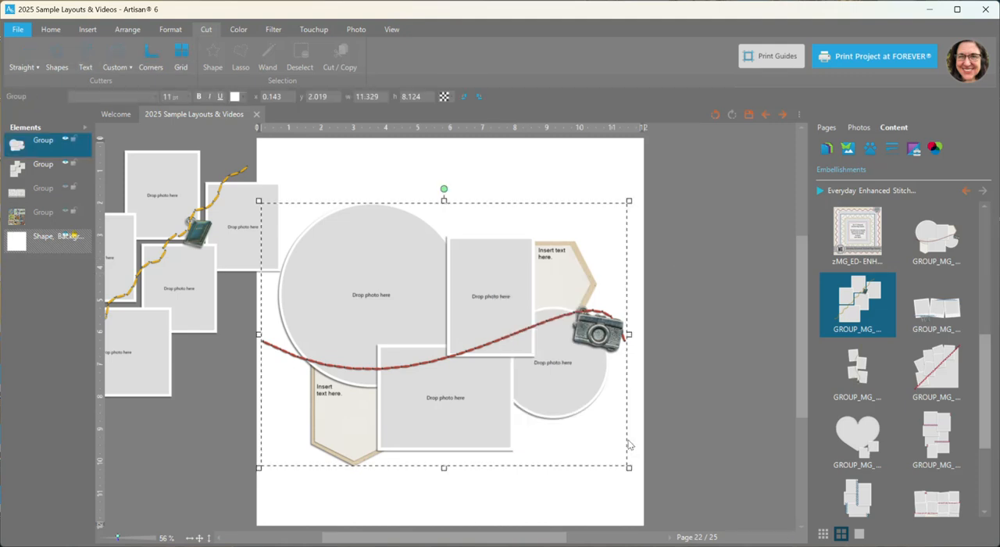
{"action": "left_click", "coordinate": [679, 327]}
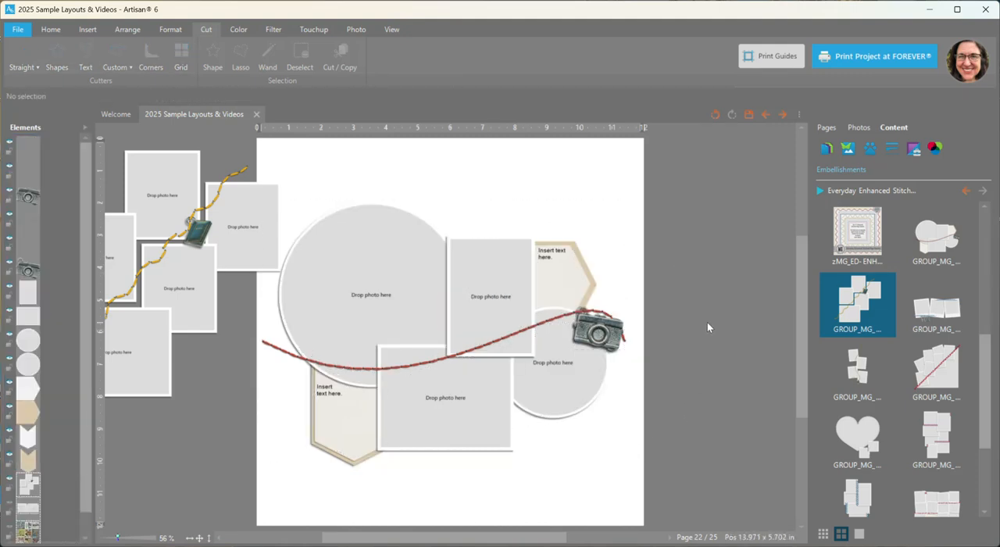
Stretch the large round photo frame to 6.081 in high and widen the upright rectangular frame to 3.235 in
{"action": "mouse_move", "coordinate": [359, 201]}
{"action": "left_mouse_down"}
{"action": "mouse_move", "coordinate": [360, 222]}
{"action": "mouse_move", "coordinate": [359, 178]}
{"action": "mouse_move", "coordinate": [352, 220]}
{"action": "mouse_move", "coordinate": [349, 187]}
{"action": "left_mouse_up"}
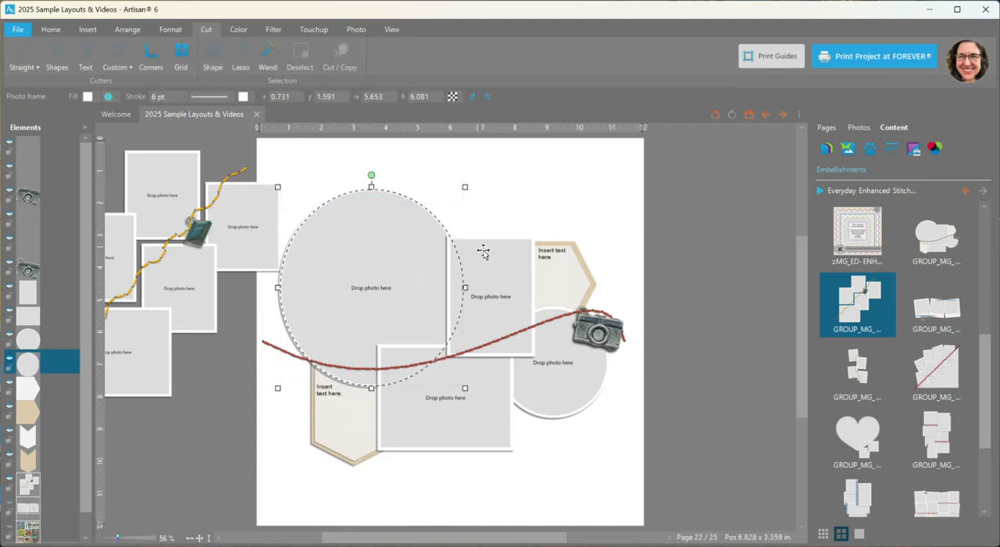
{"action": "left_click", "coordinate": [511, 275]}
{"action": "mouse_move", "coordinate": [445, 296]}
{"action": "left_mouse_down"}
{"action": "mouse_move", "coordinate": [398, 296]}
{"action": "mouse_move", "coordinate": [456, 296]}
{"action": "mouse_move", "coordinate": [404, 296]}
{"action": "mouse_move", "coordinate": [428, 296]}
{"action": "left_mouse_up"}
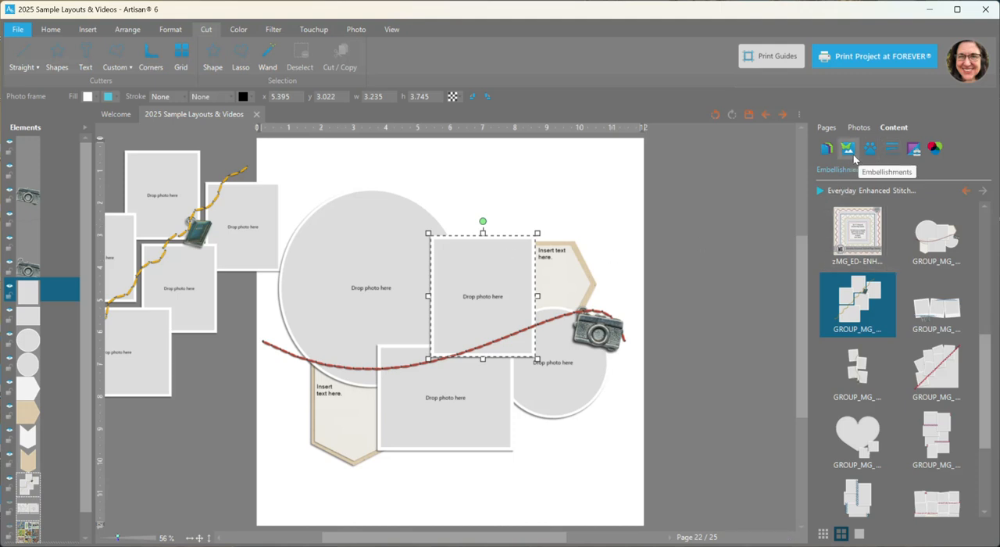
Examine the lower text box, its burlap shape, the camera embellishment and the red stitching as separate elements
{"action": "left_click", "coordinate": [323, 392]}
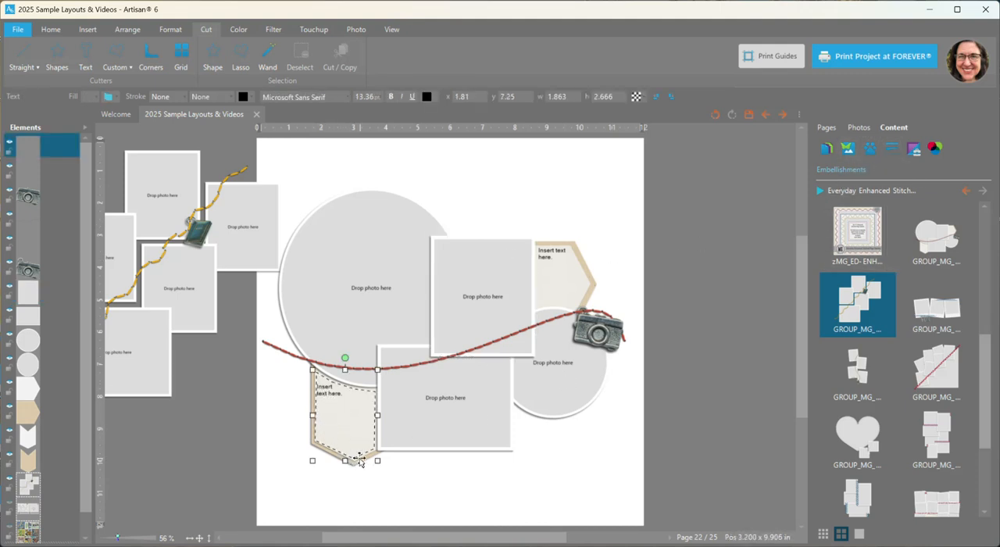
{"action": "left_click", "coordinate": [311, 442]}
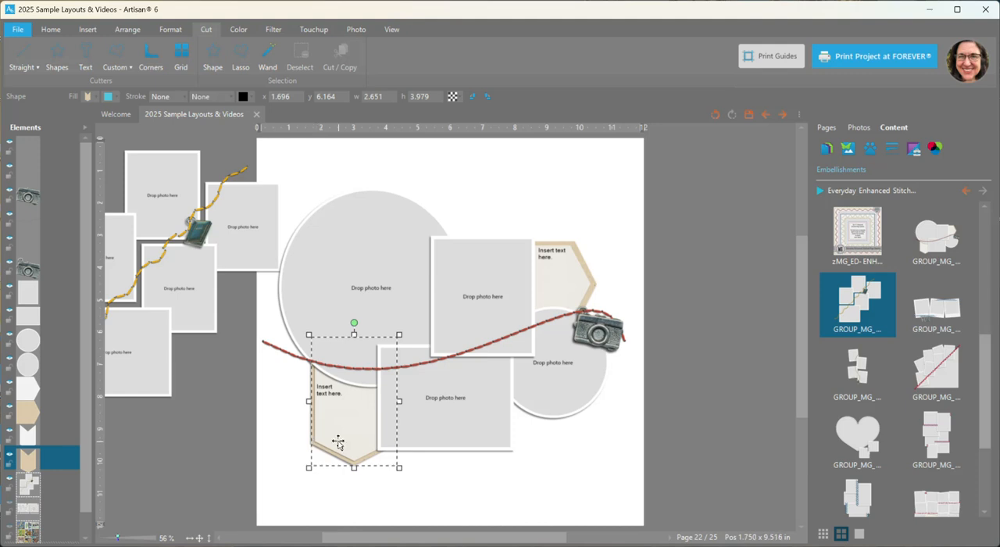
{"action": "left_click", "coordinate": [599, 332]}
{"action": "scroll", "coordinate": [599, 332], "scroll_direction": "up", "scroll_amount": 5}
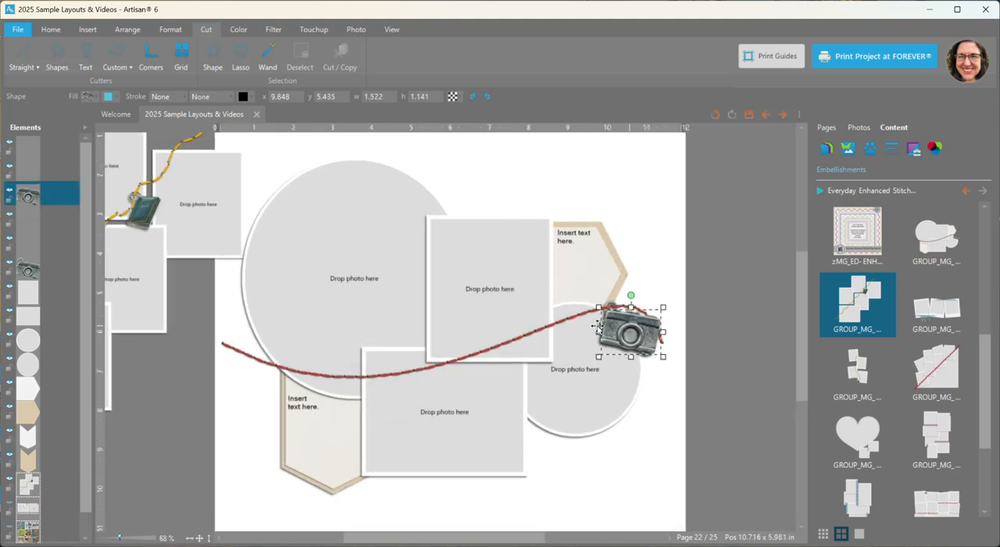
{"action": "scroll", "coordinate": [699, 306], "scroll_direction": "up", "scroll_amount": 1}
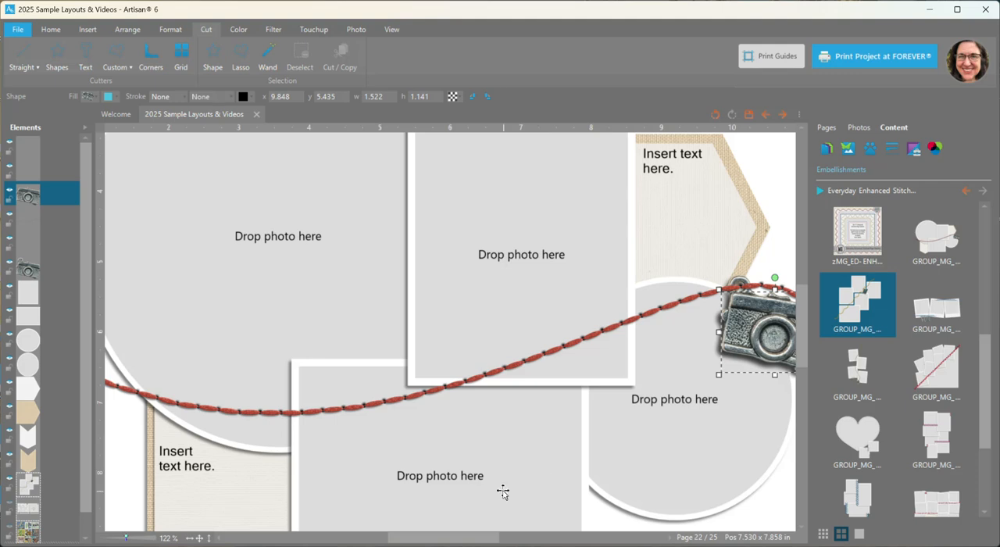
{"action": "left_click_drag", "start_coordinate": [445, 542], "coordinate": [480, 542]}
{"action": "scroll", "coordinate": [496, 250], "scroll_direction": "up", "scroll_amount": 4}
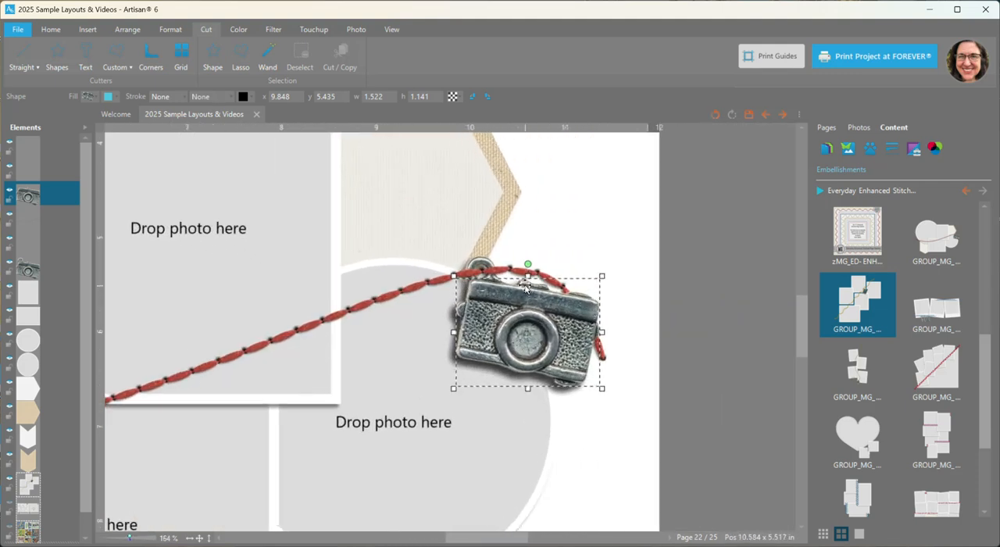
{"action": "left_click_drag", "start_coordinate": [439, 276], "coordinate": [435, 274]}
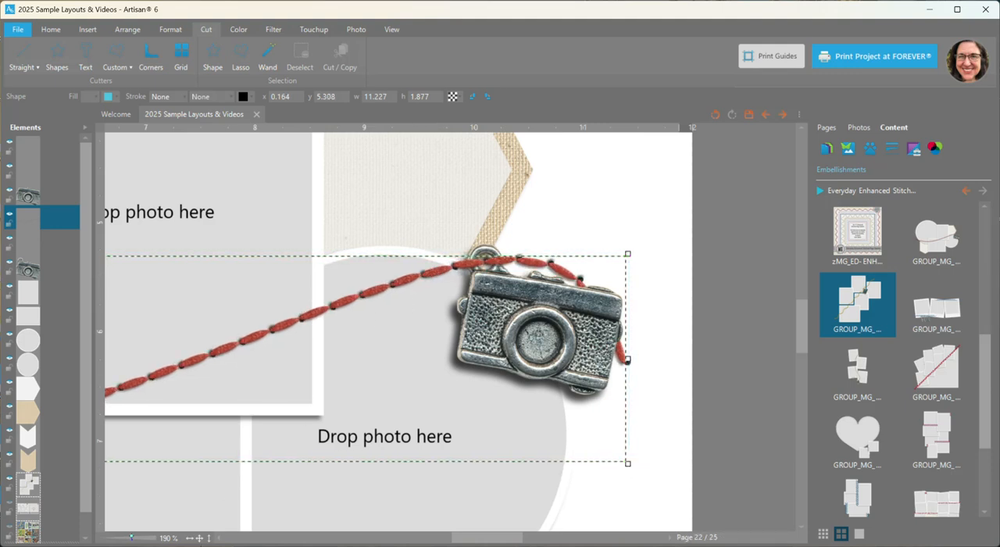
Move the upright rectangular photo frame down beside the lower landscape frame, overlapping the small round frame
{"action": "left_click", "coordinate": [200, 539]}
{"action": "left_click", "coordinate": [539, 391]}
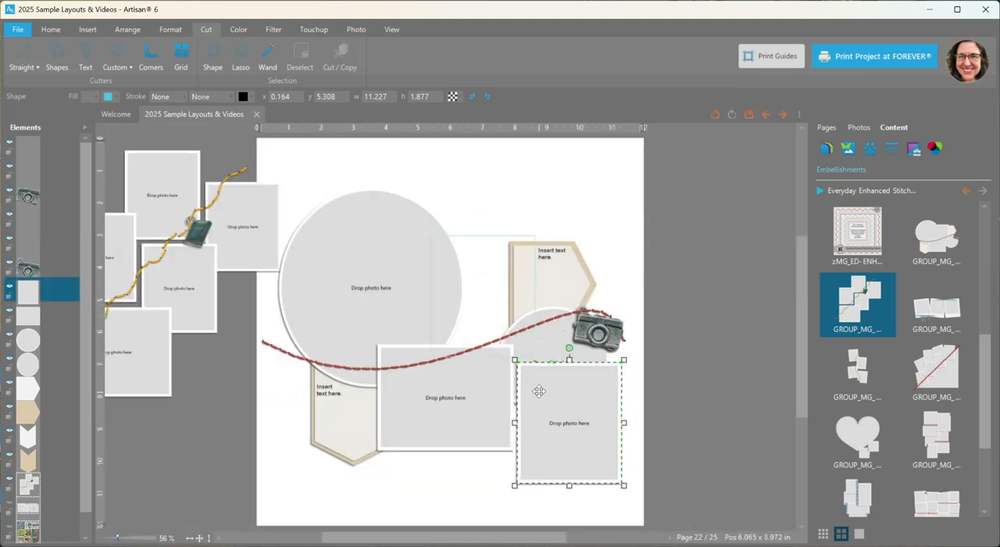
{"action": "left_click_drag", "start_coordinate": [539, 391], "coordinate": [497, 375]}
Delete all the ungrouped camera cluster elements and the yellow-stitched cluster beside the page
{"action": "left_click", "coordinate": [230, 144]}
{"action": "left_click_drag", "start_coordinate": [231, 144], "coordinate": [669, 543]}
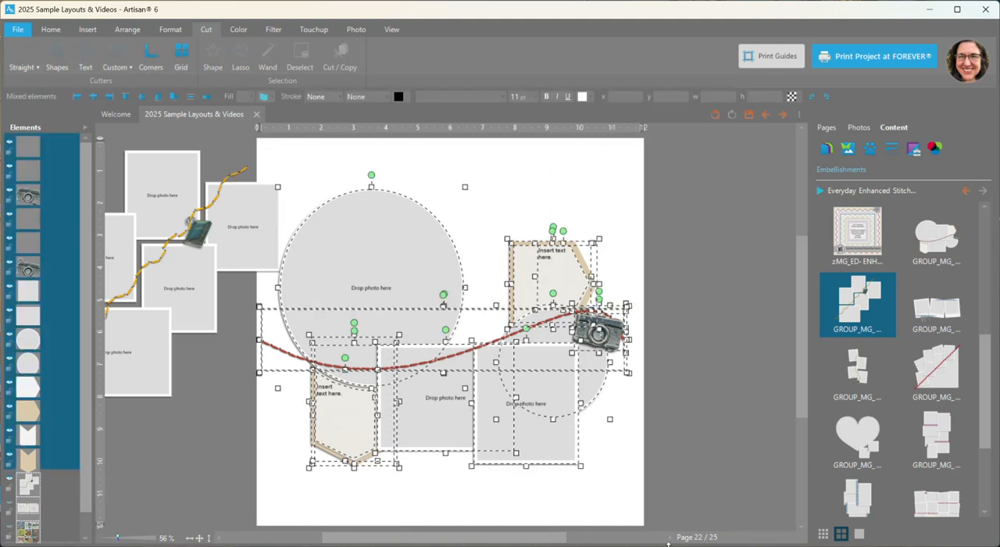
{"action": "key", "text": "Delete"}
{"action": "left_click_drag", "start_coordinate": [240, 236], "coordinate": [205, 243]}
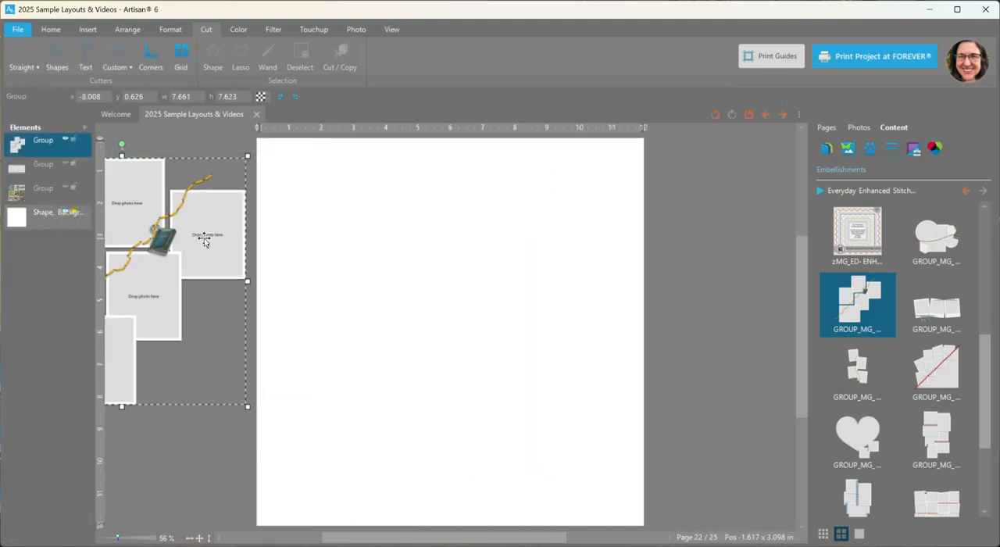
{"action": "key", "text": "Delete"}
Add the blue-stitched three-photo FUN cluster to the page and move it up to about x 0.168, y 0.487
{"action": "right_click", "coordinate": [921, 314]}
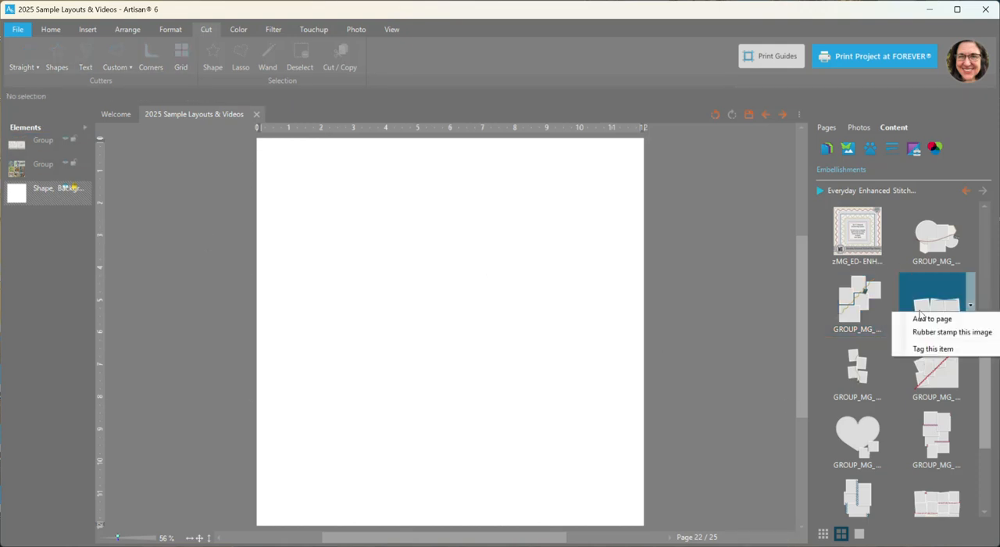
{"action": "left_click", "coordinate": [923, 319]}
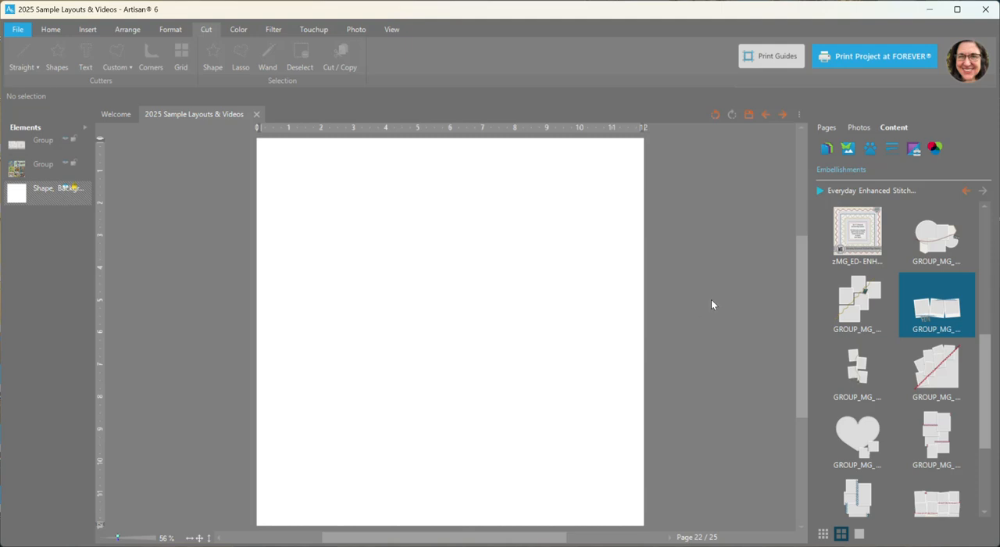
{"action": "left_click_drag", "start_coordinate": [474, 298], "coordinate": [472, 217]}
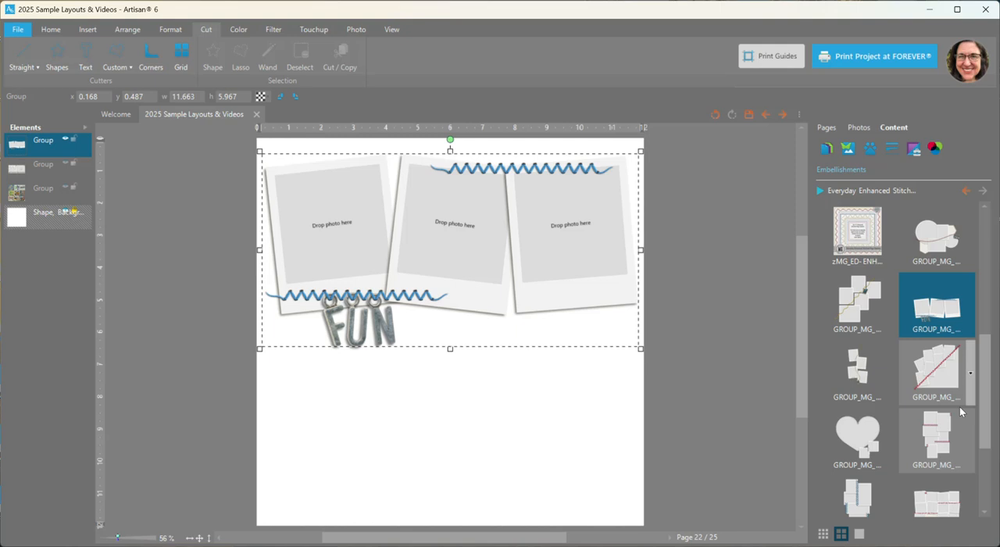
Add the diagonal red-stitched photo cluster, then move it and the FUN cluster off the page to the left
{"action": "right_click", "coordinate": [934, 369]}
{"action": "left_click", "coordinate": [942, 377]}
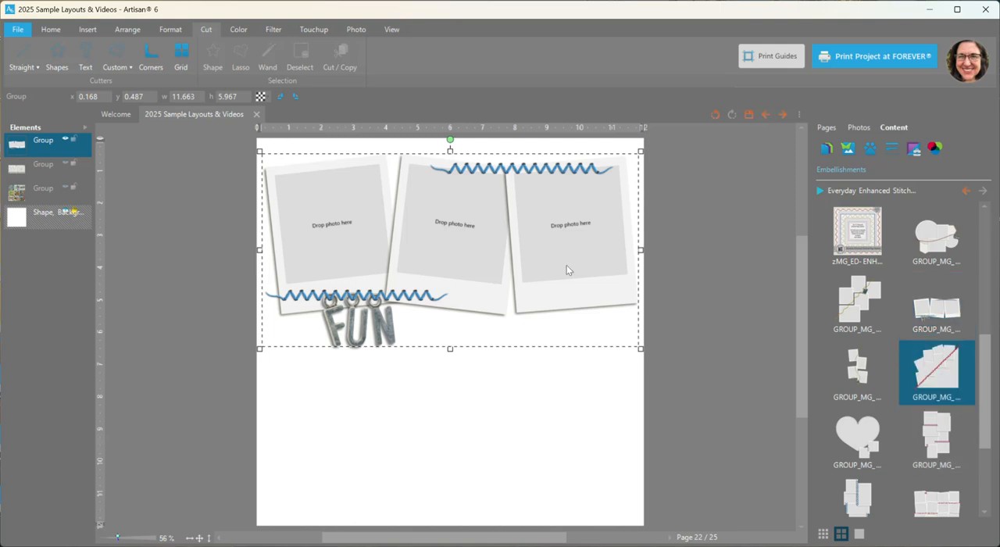
{"action": "mouse_move", "coordinate": [451, 257]}
{"action": "left_mouse_down"}
{"action": "mouse_move", "coordinate": [442, 244]}
{"action": "mouse_move", "coordinate": [452, 259]}
{"action": "left_mouse_up"}
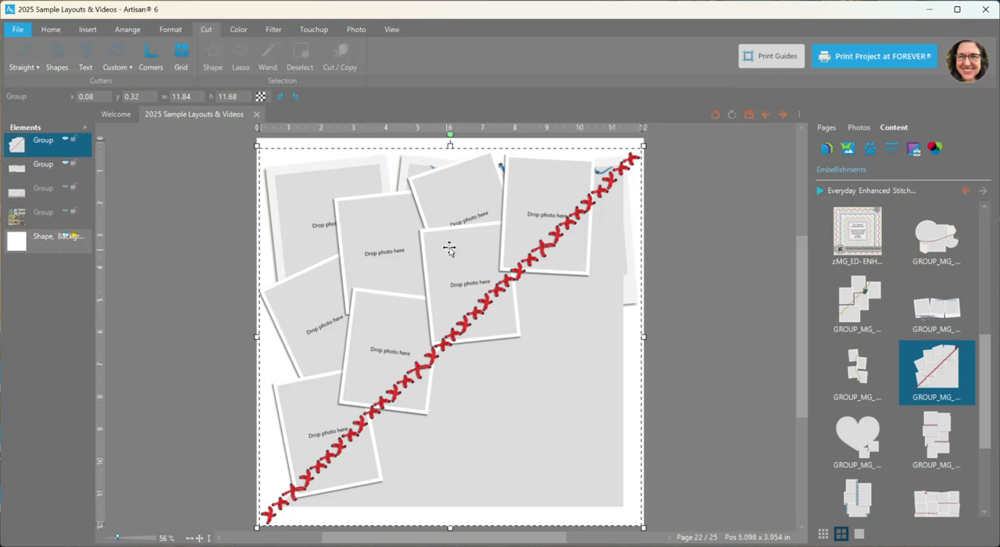
{"action": "left_click_drag", "start_coordinate": [467, 300], "coordinate": [68, 313]}
{"action": "left_click_drag", "start_coordinate": [469, 241], "coordinate": [86, 254]}
Add the heart-shaped photo cluster with purple stitching to the page and ungroup it
{"action": "right_click", "coordinate": [866, 443]}
{"action": "left_click", "coordinate": [866, 442]}
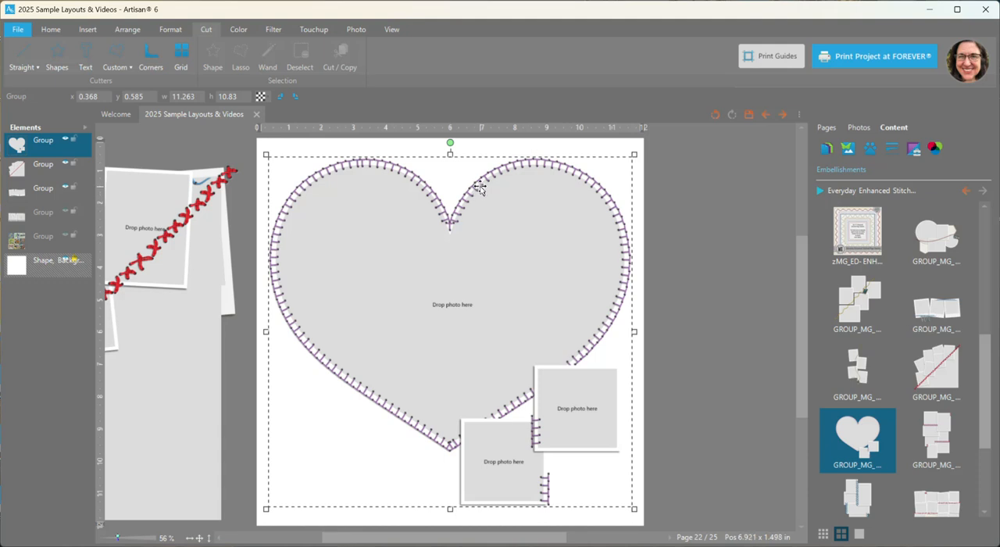
{"action": "right_click", "coordinate": [479, 188]}
{"action": "mouse_move", "coordinate": [529, 341]}
{"action": "left_click", "coordinate": [589, 356]}
{"action": "left_click", "coordinate": [715, 295]}
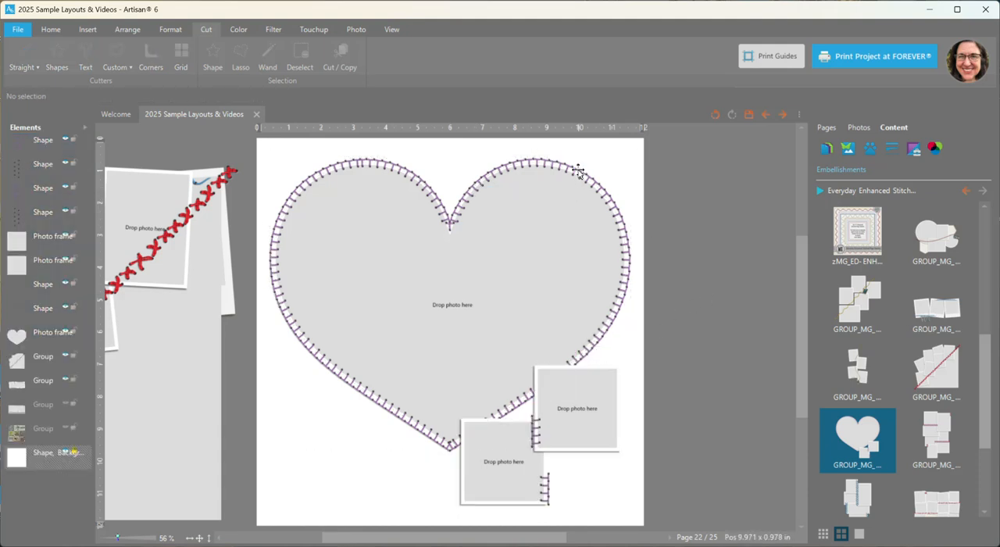
Realign the heart's purple stitching over its holes and recolor it with hue -47, saturation 25 and brightness 41
{"action": "left_click", "coordinate": [578, 170]}
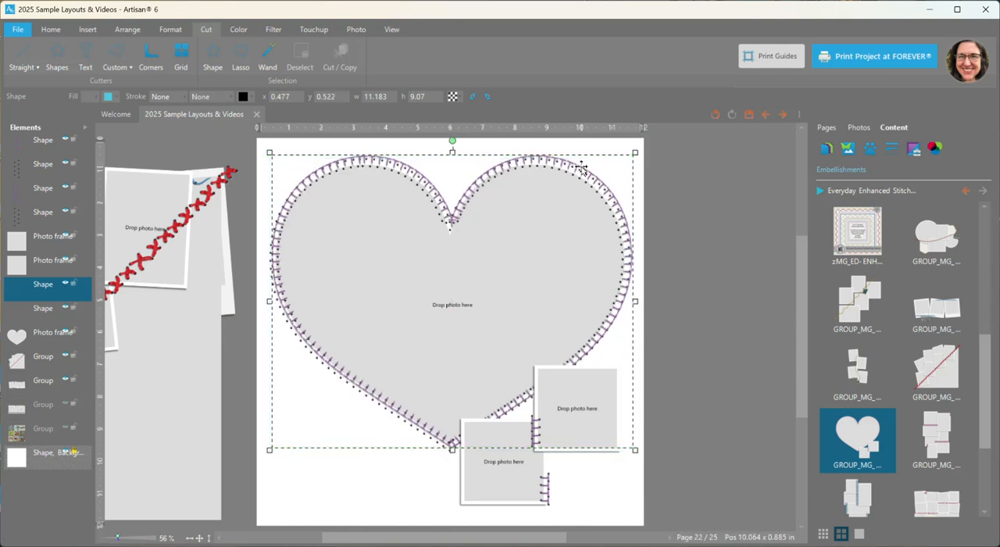
{"action": "left_click_drag", "start_coordinate": [581, 168], "coordinate": [583, 172]}
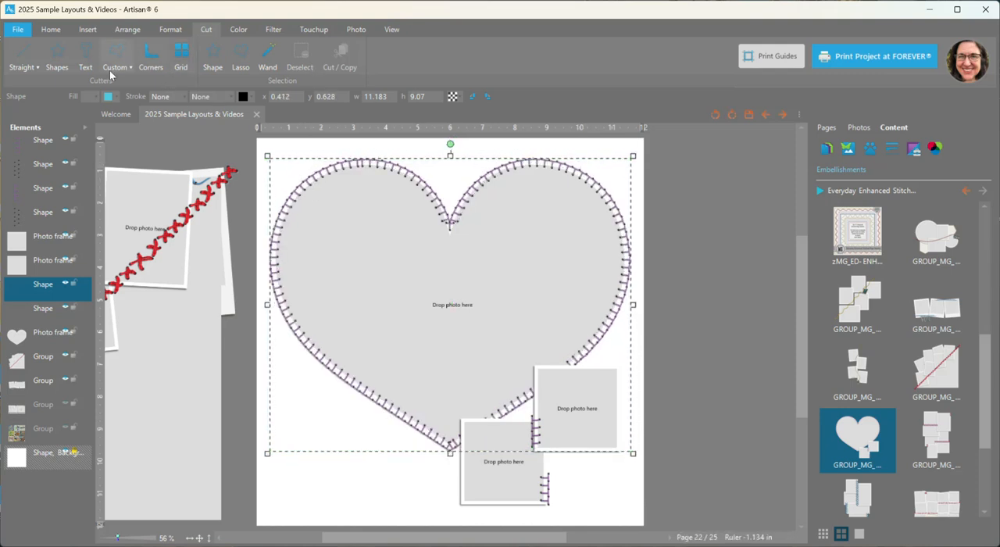
{"action": "left_click", "coordinate": [238, 29]}
{"action": "left_click", "coordinate": [79, 56]}
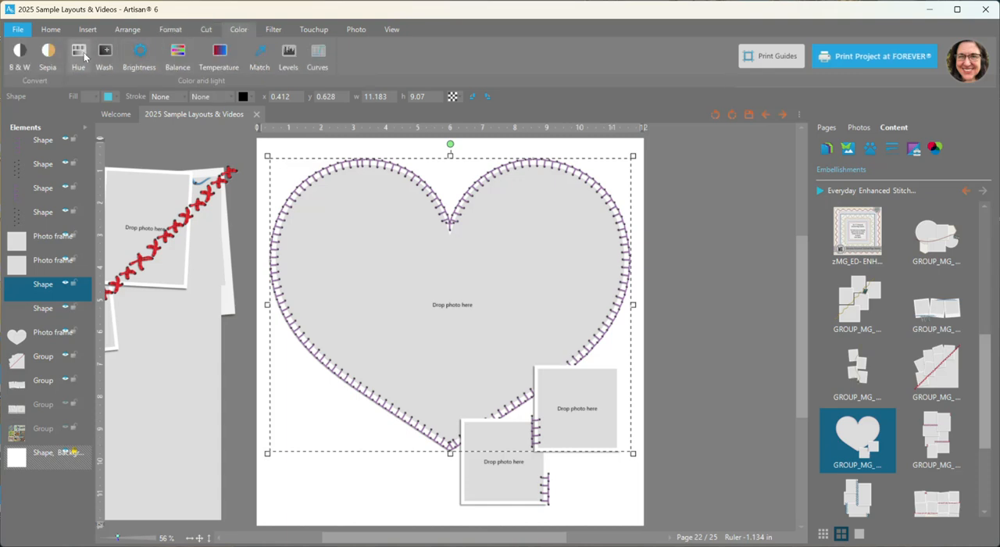
{"action": "left_click", "coordinate": [879, 167]}
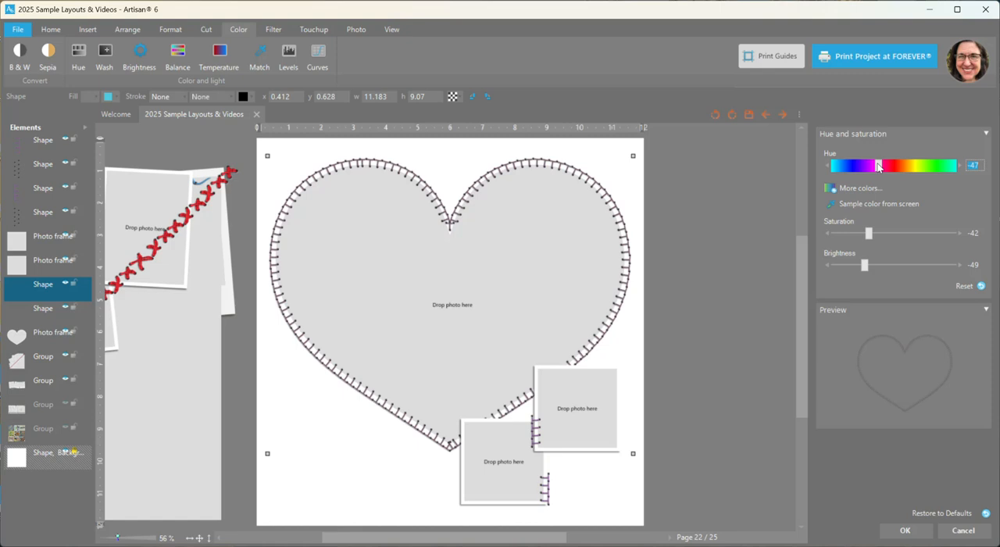
{"action": "left_click", "coordinate": [918, 266]}
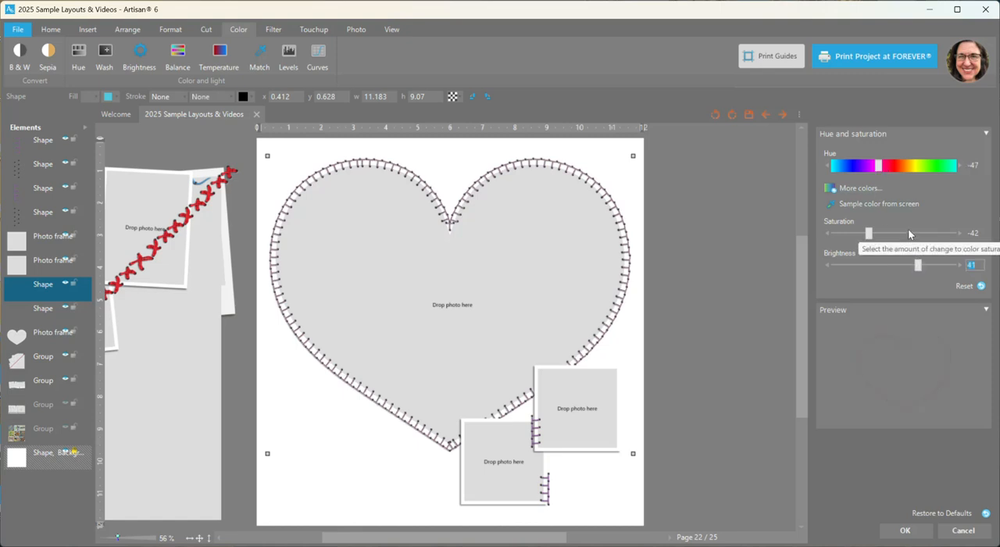
{"action": "left_click", "coordinate": [908, 232]}
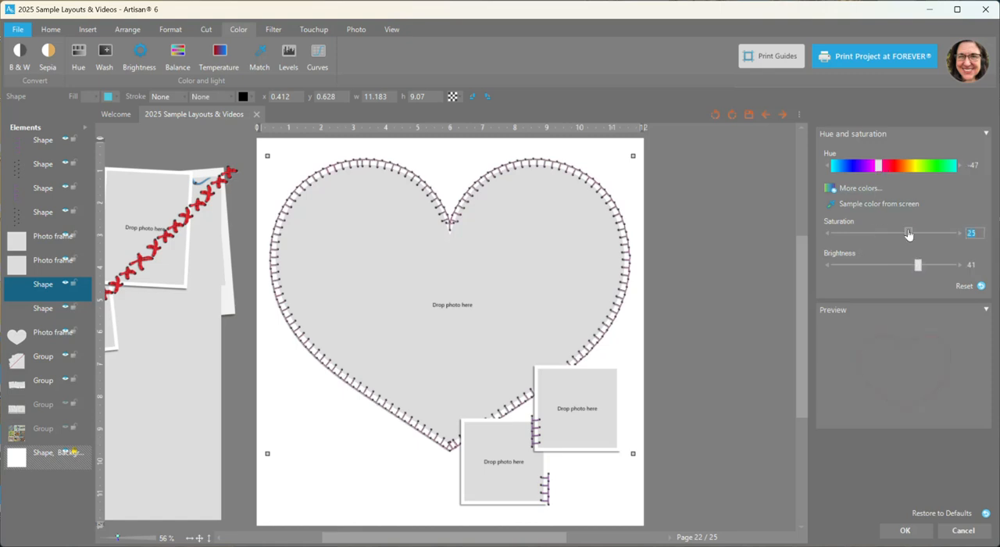
{"action": "left_click", "coordinate": [905, 530]}
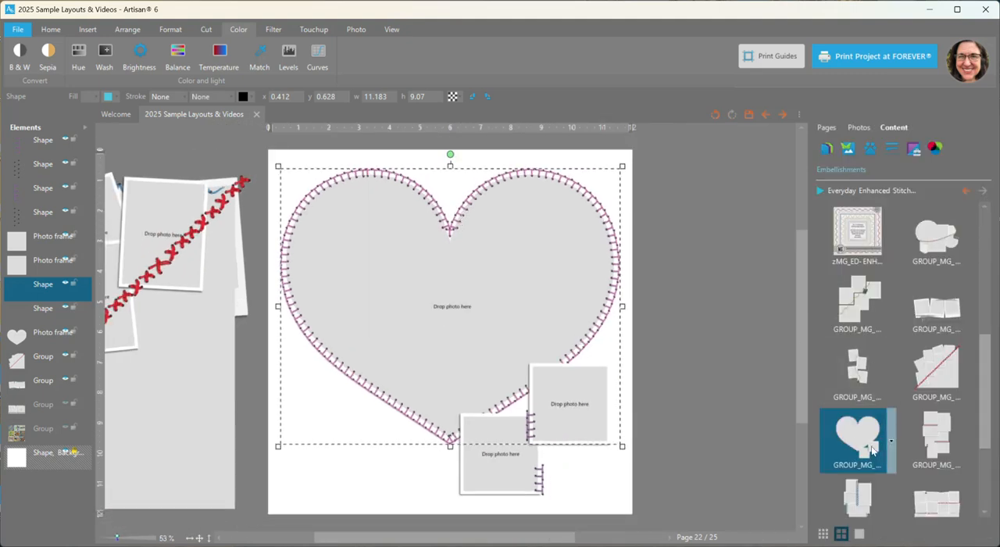
Delete all the ungrouped heart cluster elements from the page
{"action": "left_click_drag", "start_coordinate": [983, 409], "coordinate": [989, 467]}
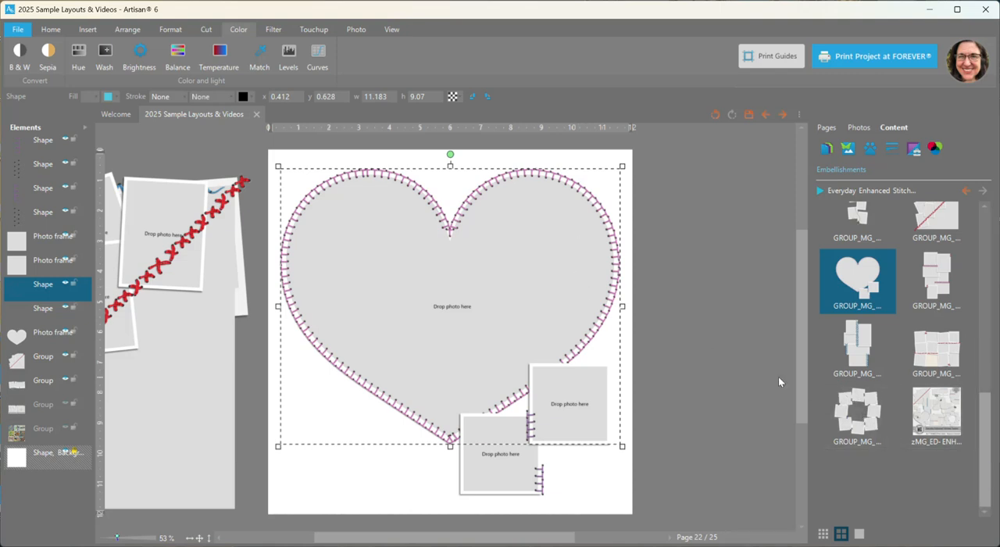
{"action": "left_click_drag", "start_coordinate": [250, 150], "coordinate": [673, 503]}
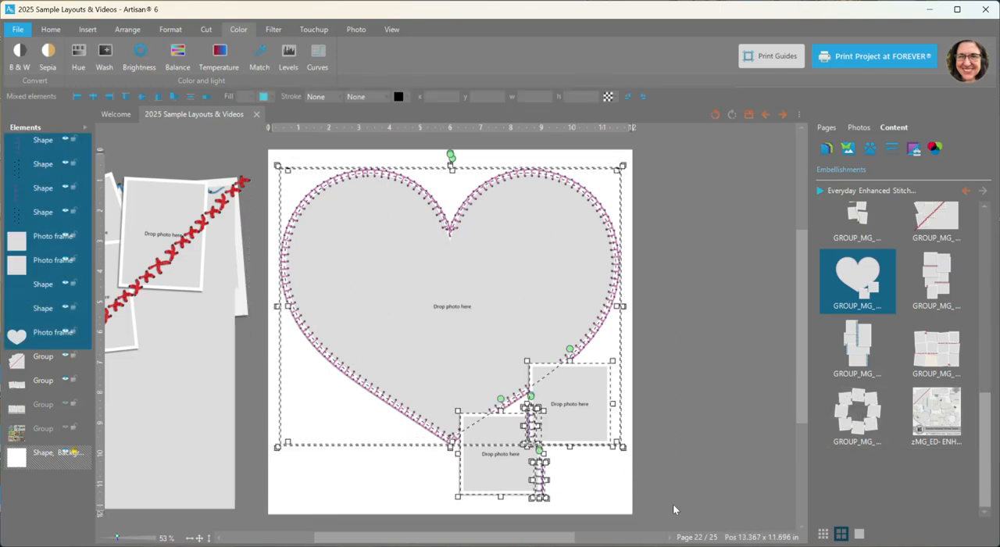
{"action": "key", "text": "Delete"}
Add the ring of eight photo frames joined by blue cross-stitches to the page and ungroup it
{"action": "right_click", "coordinate": [866, 414]}
{"action": "left_click", "coordinate": [865, 412]}
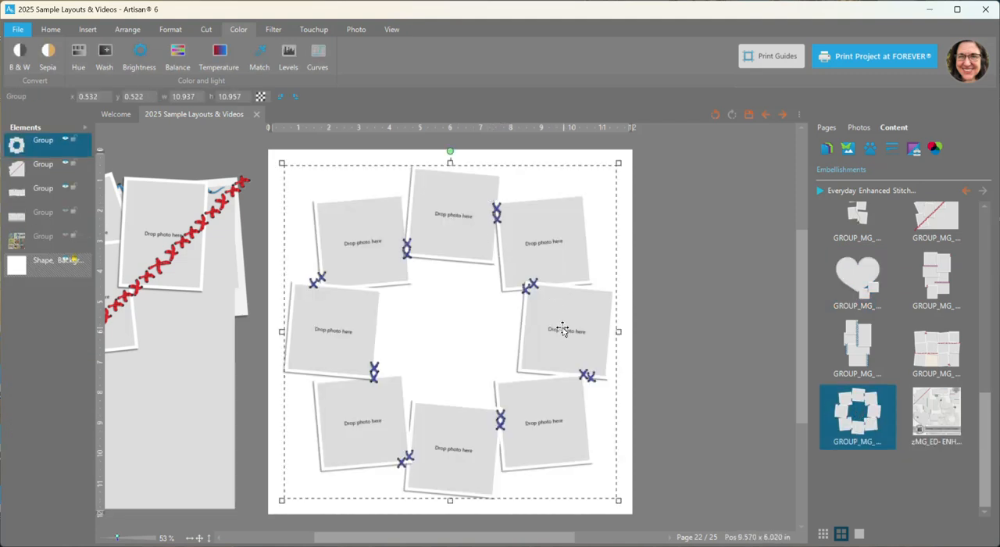
{"action": "left_click", "coordinate": [678, 365]}
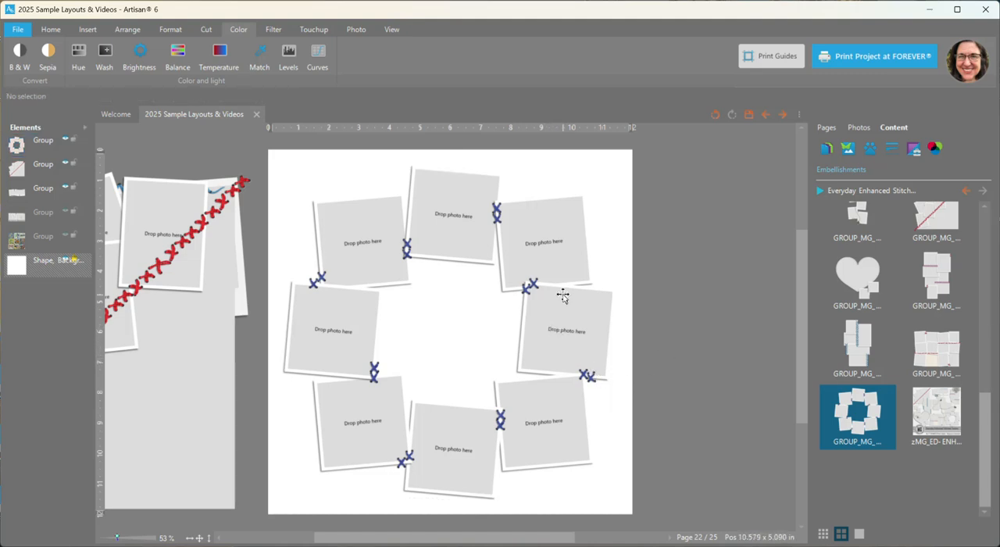
{"action": "left_click", "coordinate": [533, 284]}
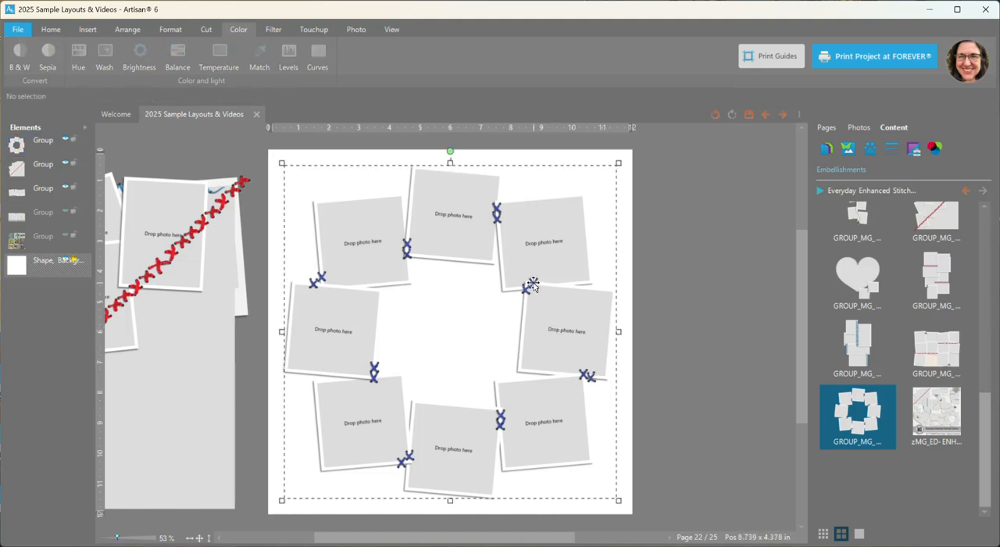
{"action": "right_click", "coordinate": [533, 283]}
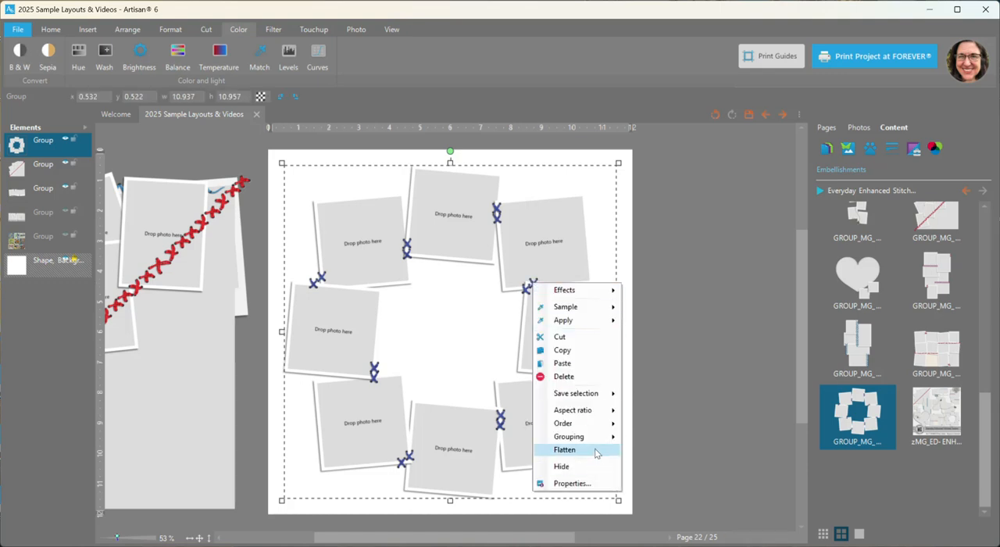
{"action": "left_click", "coordinate": [657, 430]}
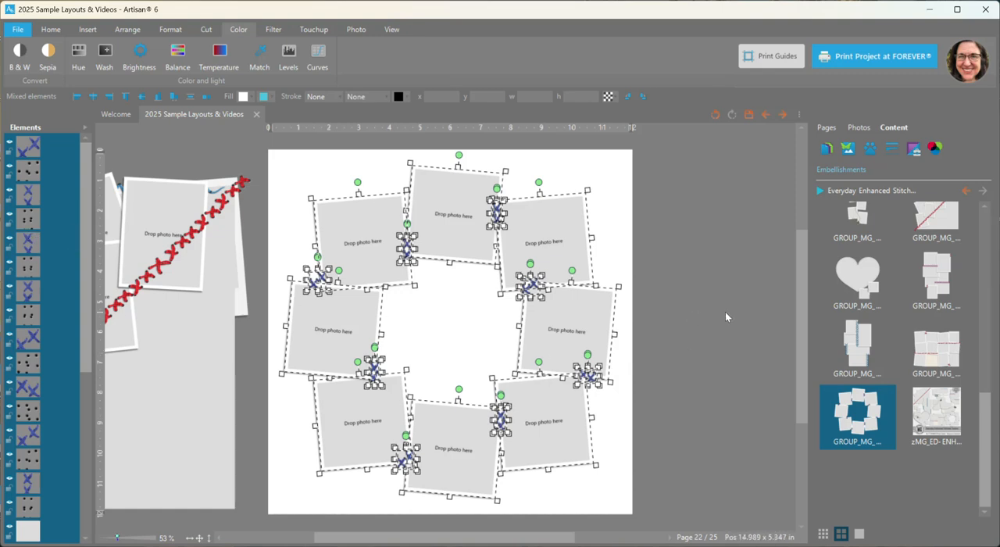
Shift the blue cross-stitches at two joints on the ring's upper right side slightly off their holes
{"action": "left_click", "coordinate": [686, 315]}
{"action": "left_click_drag", "start_coordinate": [530, 284], "coordinate": [536, 286]}
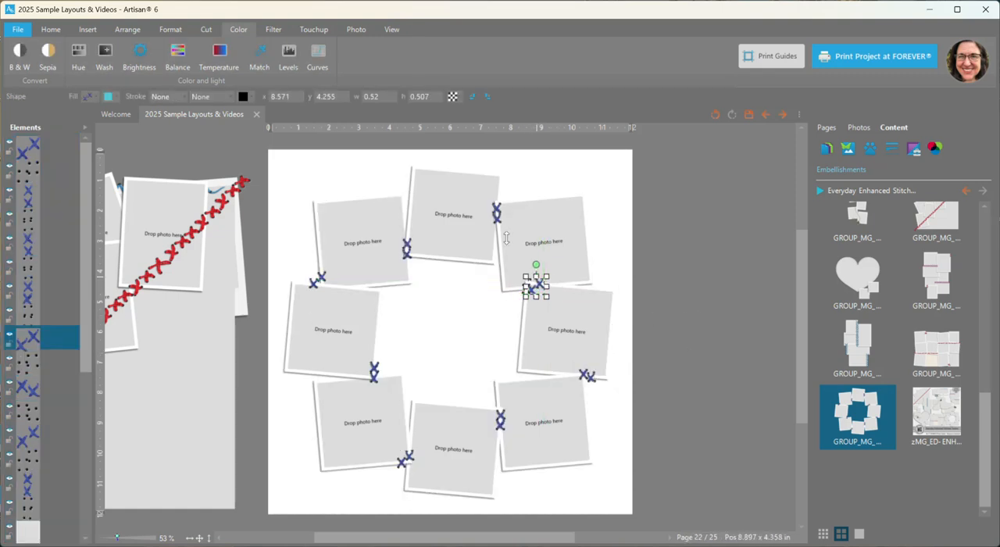
{"action": "mouse_move", "coordinate": [497, 215]}
{"action": "left_mouse_down"}
{"action": "mouse_move", "coordinate": [505, 218]}
{"action": "mouse_move", "coordinate": [494, 213]}
{"action": "left_mouse_up"}
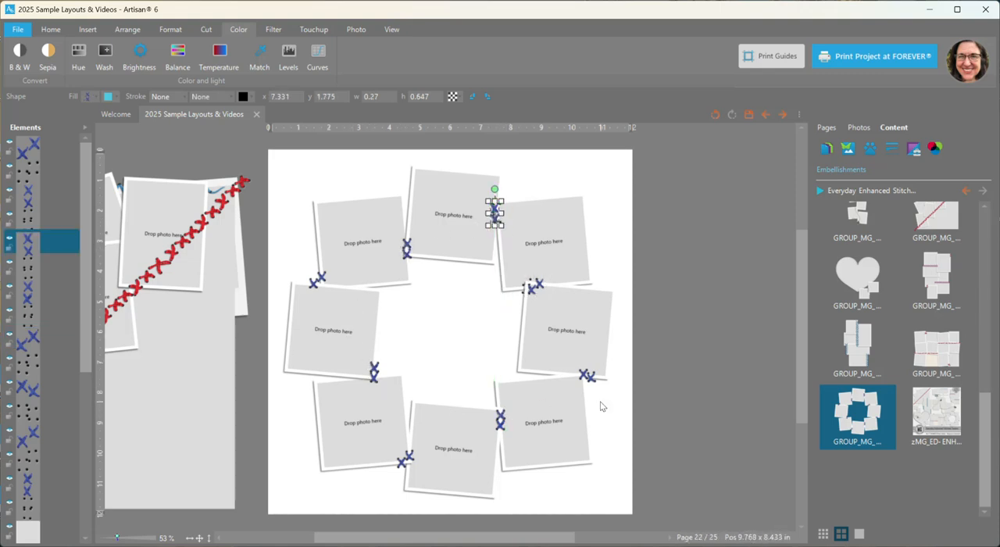
Delete all the ungrouped photo ring frames, stitches and holes from the page
{"action": "scroll", "coordinate": [717, 360], "scroll_direction": "down", "scroll_amount": 1}
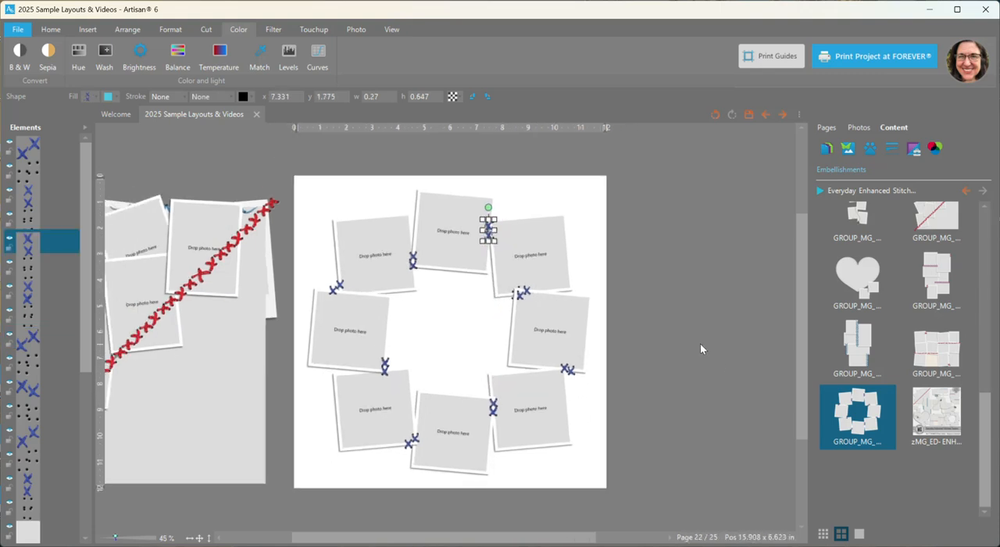
{"action": "left_click", "coordinate": [282, 193]}
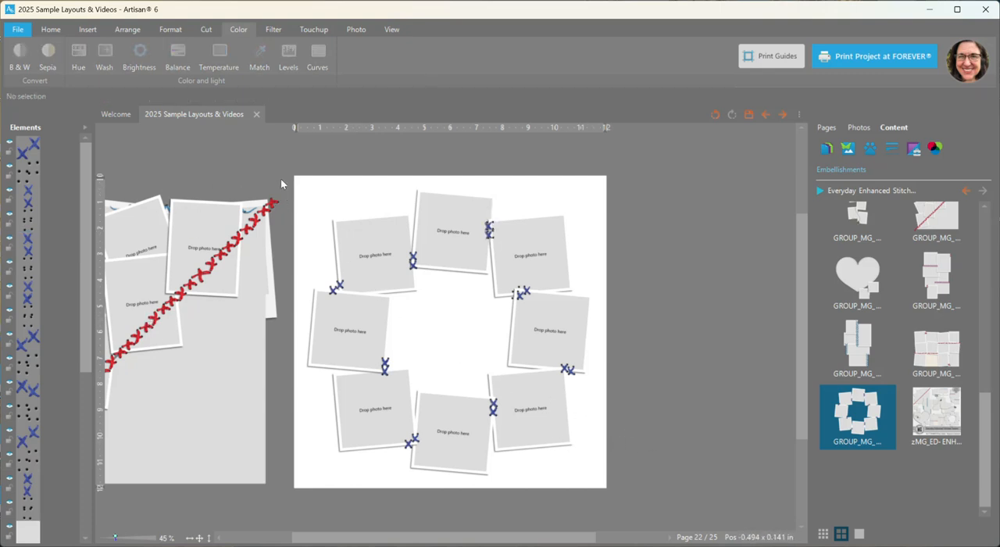
{"action": "left_click_drag", "start_coordinate": [380, 289], "coordinate": [663, 494]}
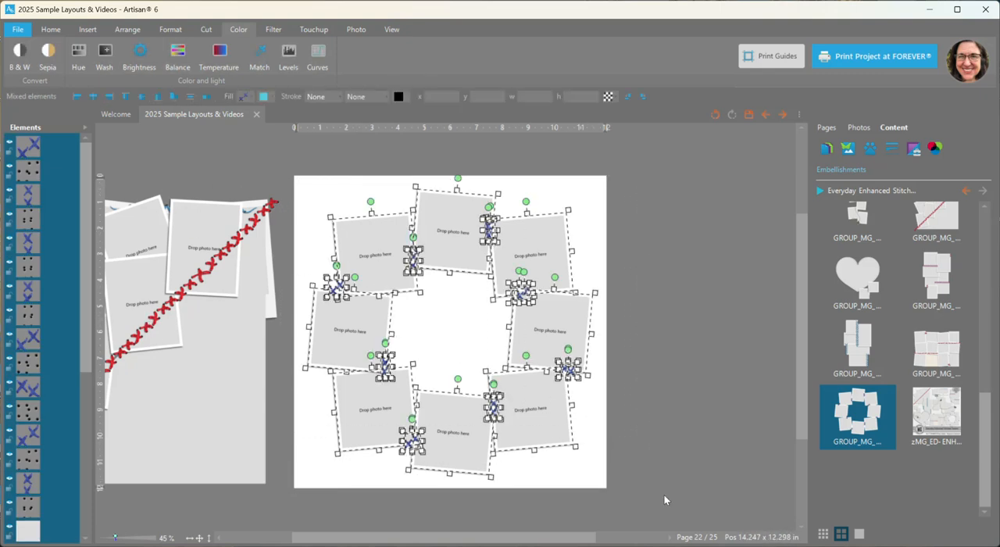
{"action": "key", "text": "Delete"}
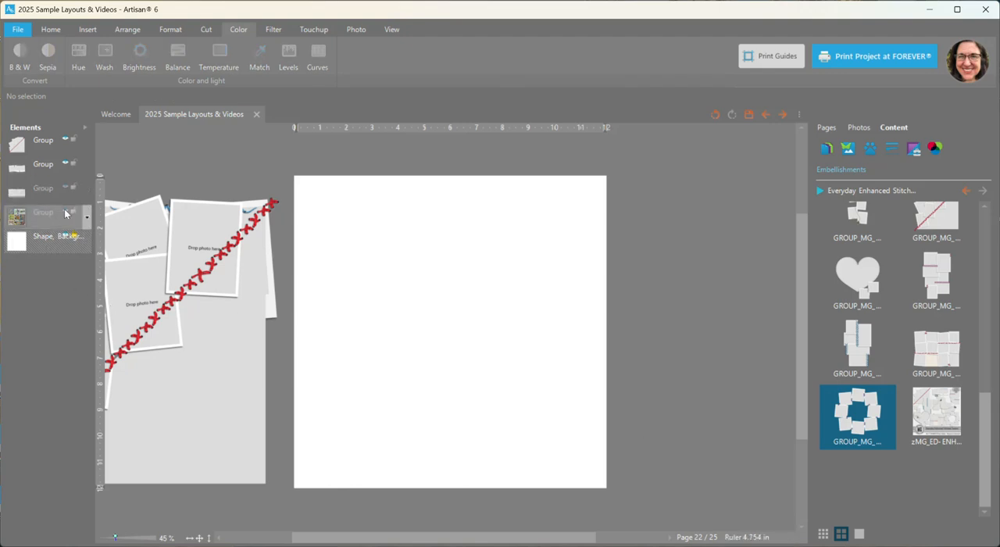
Show the hidden group of nine sample layouts and examine how each one uses the stitched clusters and borders
{"action": "left_click", "coordinate": [69, 211]}
{"action": "scroll", "coordinate": [417, 250], "scroll_direction": "up", "scroll_amount": 6}
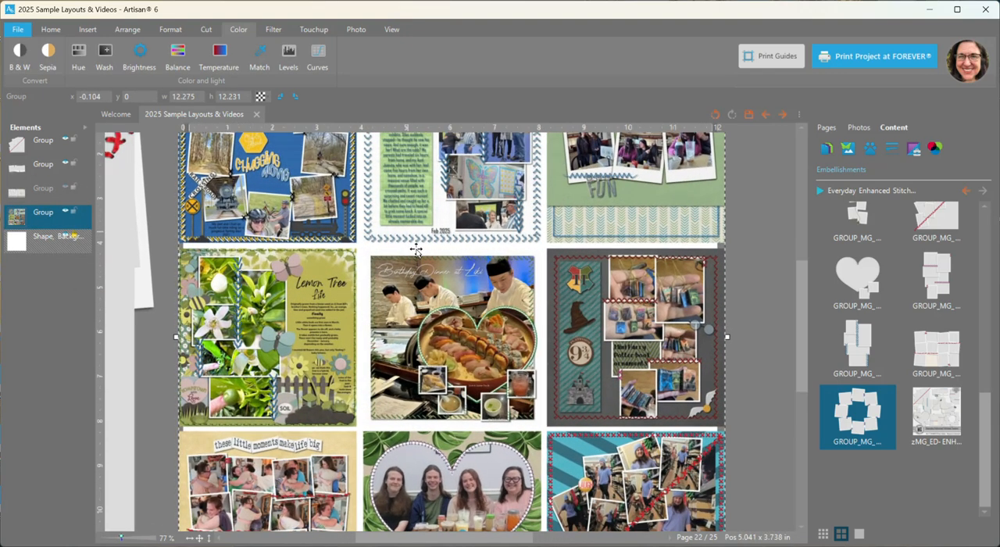
{"action": "scroll", "coordinate": [458, 270], "scroll_direction": "up", "scroll_amount": 3}
{"action": "left_click_drag", "start_coordinate": [797, 355], "coordinate": [807, 318]}
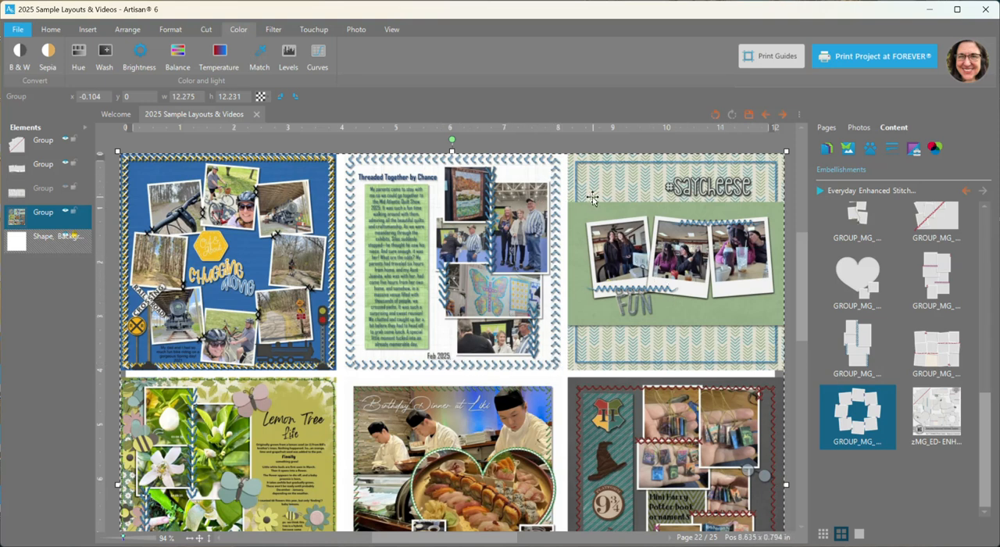
{"action": "left_click_drag", "start_coordinate": [803, 248], "coordinate": [817, 337]}
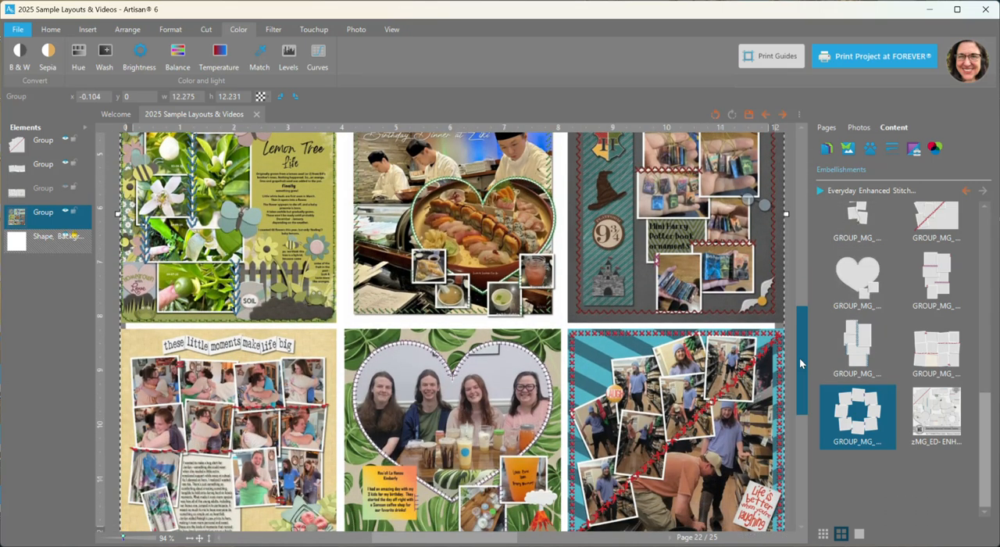
{"action": "left_click_drag", "start_coordinate": [799, 358], "coordinate": [800, 349]}
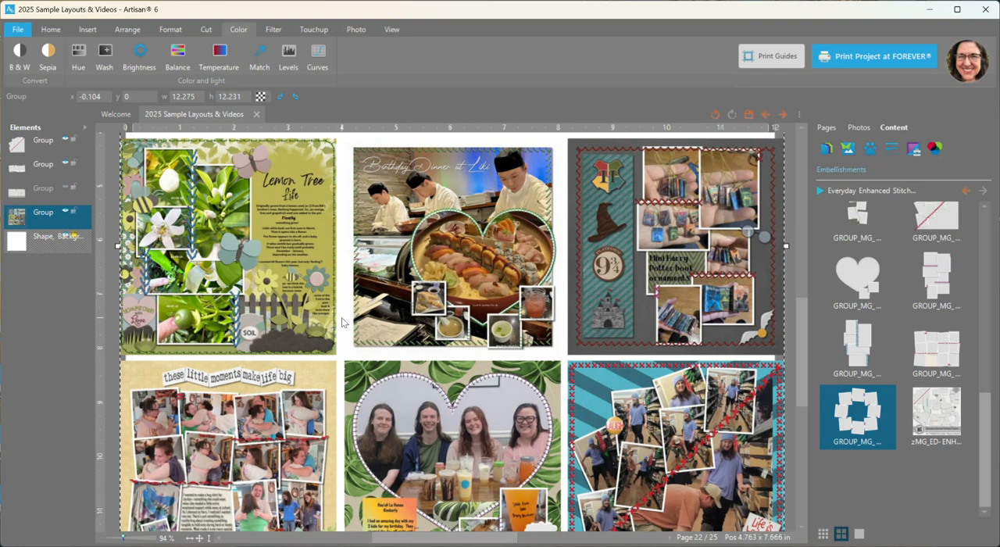
{"action": "scroll", "coordinate": [300, 423], "scroll_direction": "down", "scroll_amount": 4}
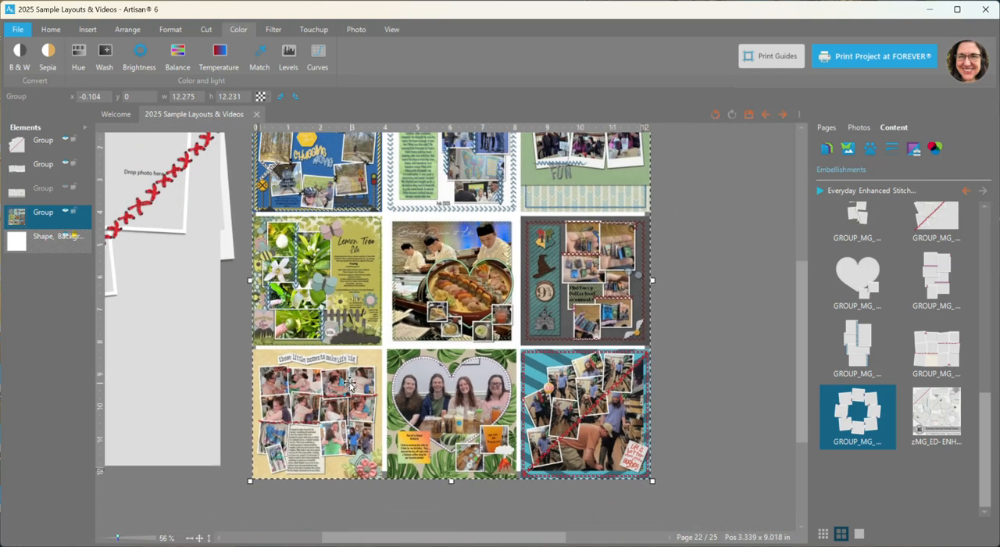
{"action": "left_click_drag", "start_coordinate": [800, 297], "coordinate": [714, 259]}
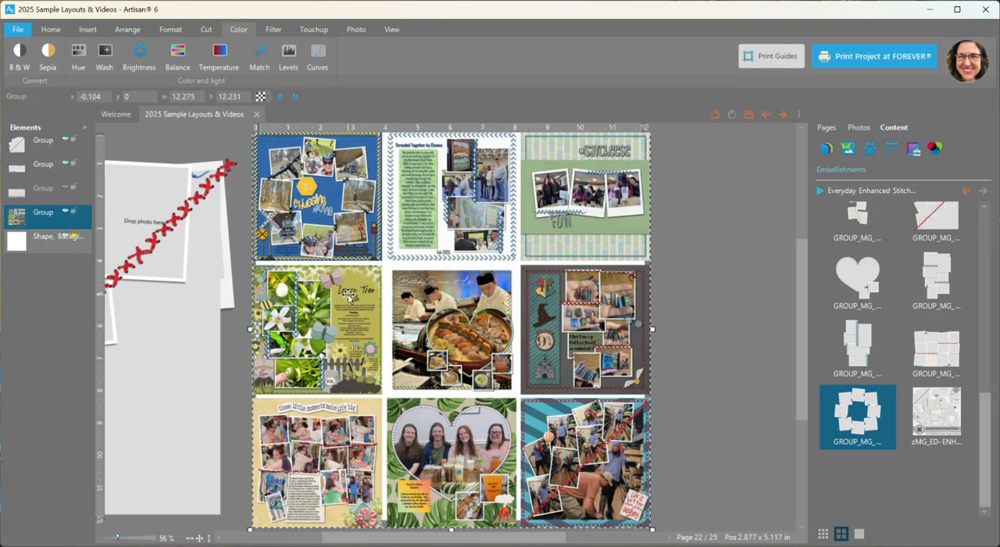
{"action": "scroll", "coordinate": [623, 332], "scroll_direction": "down", "scroll_amount": 1}
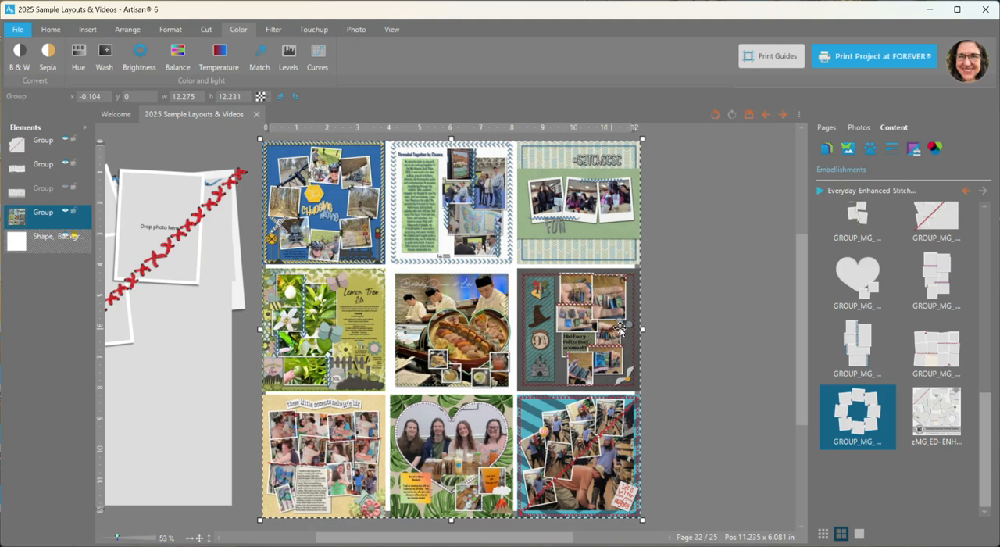
{"action": "scroll", "coordinate": [620, 329], "scroll_direction": "down", "scroll_amount": 1}
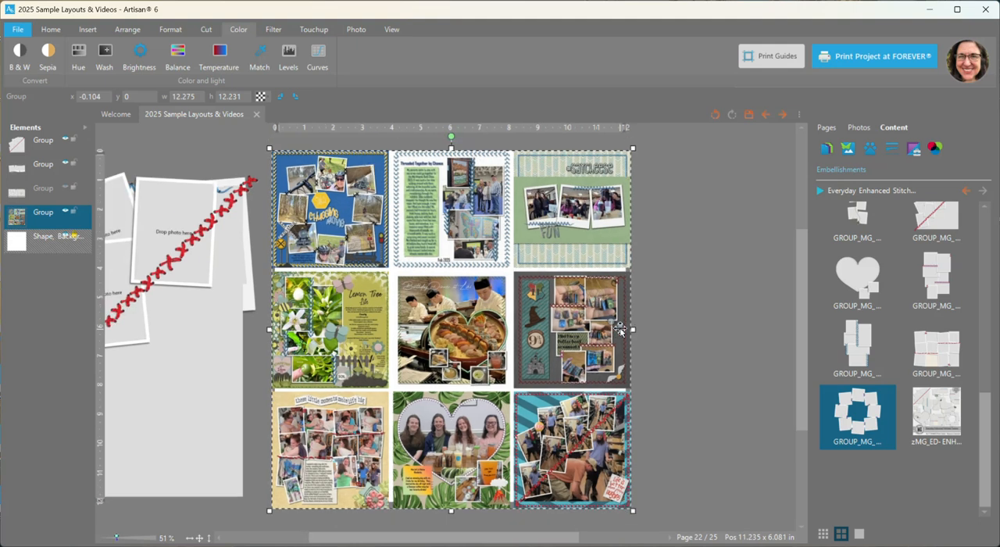
Show the hidden kit preview group and move the red-stitched and FUN clusters farther left, clear of it
{"action": "left_click", "coordinate": [64, 189]}
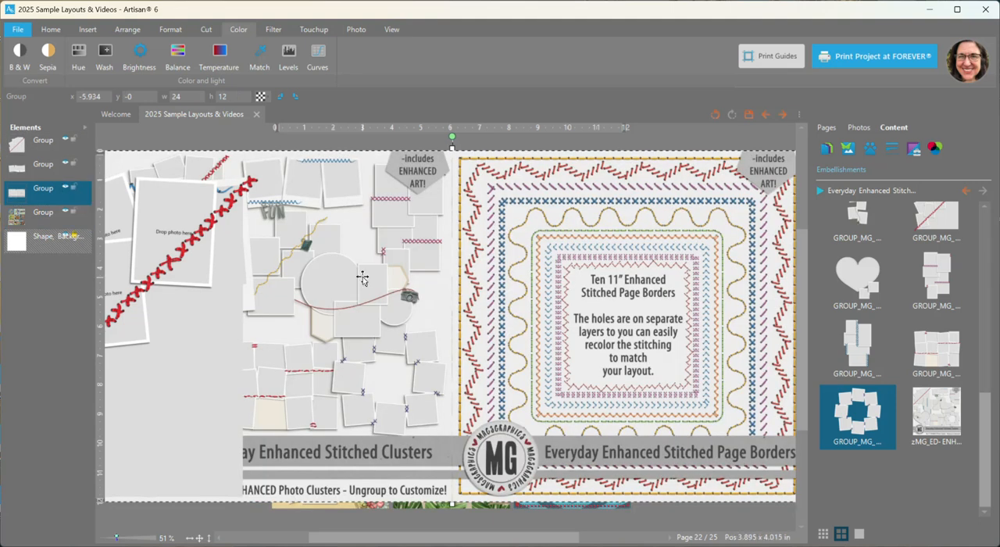
{"action": "left_click_drag", "start_coordinate": [188, 286], "coordinate": [28, 282]}
{"action": "left_click_drag", "start_coordinate": [215, 242], "coordinate": [29, 259]}
Reposition the kit preview group at x -6, y 0 and leave it deselected
{"action": "scroll", "coordinate": [452, 276], "scroll_direction": "down", "scroll_amount": 2}
{"action": "left_click_drag", "start_coordinate": [473, 261], "coordinate": [472, 265]}
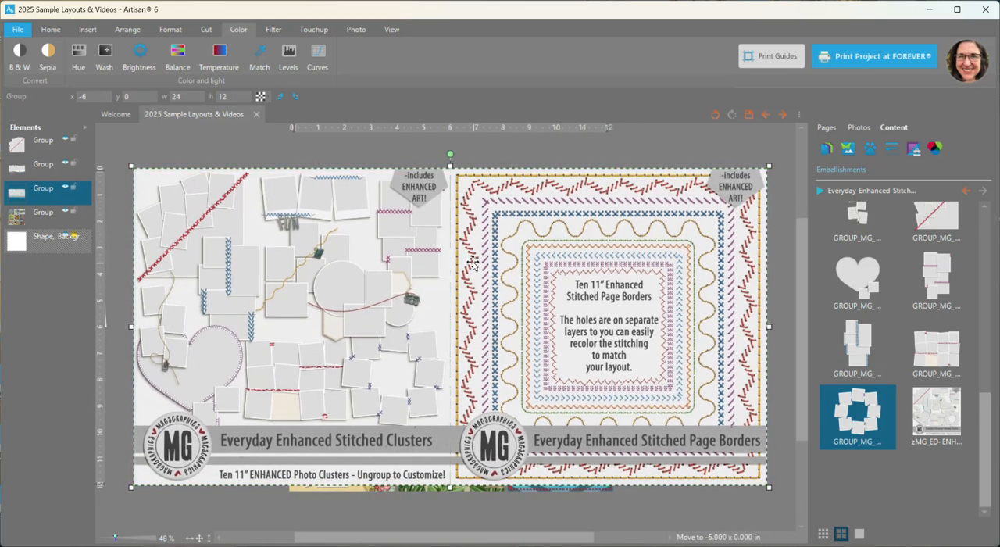
{"action": "left_click", "coordinate": [544, 147]}
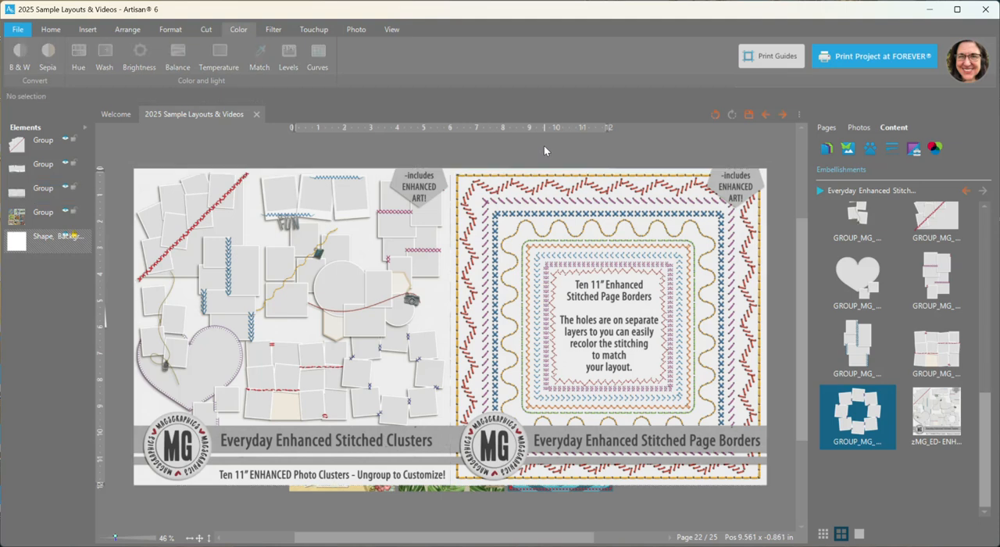